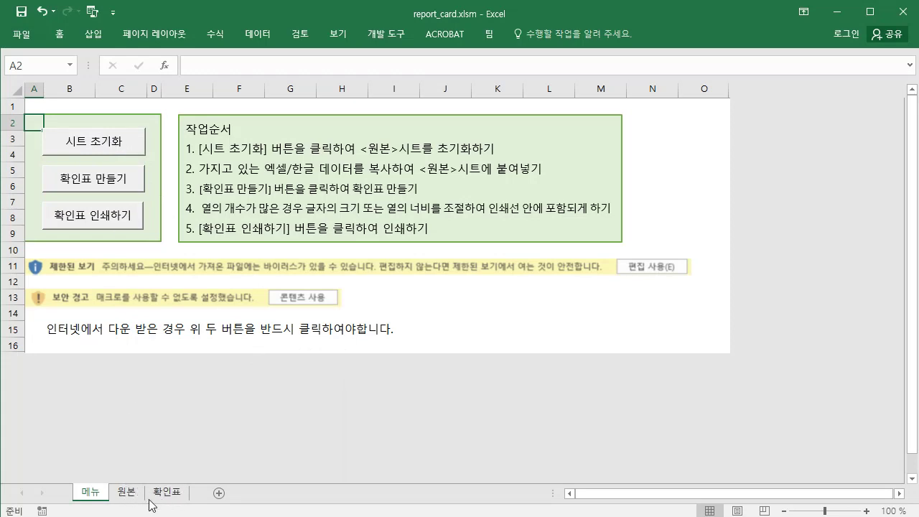
# Step: Reset the 원본 sheet and paste the full class 301 score table, headers included, from 수행점수.xlsx at cell A1
pyautogui.click(97, 148)
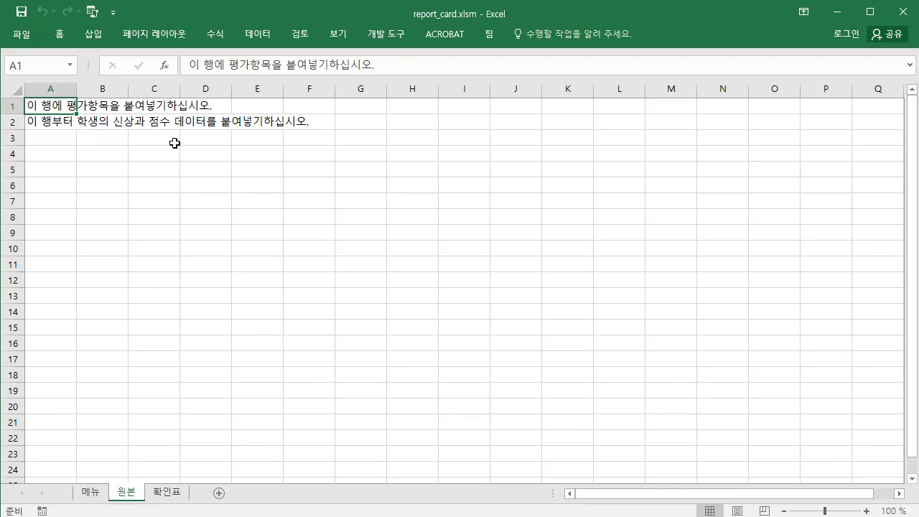
pyautogui.hotkey('alt', 'Tab')
pyautogui.moveTo(139, 206); pyautogui.dragTo(569, 516)
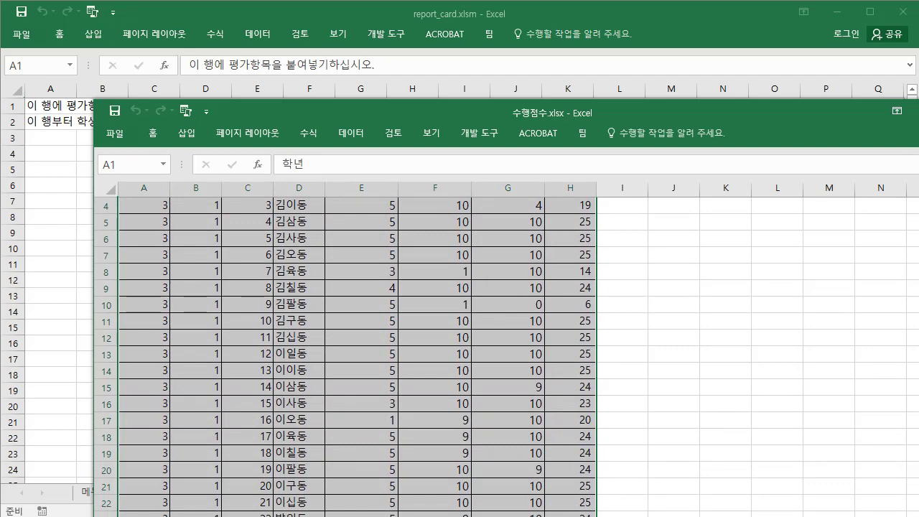
pyautogui.hotkey('ctrl', 'c')
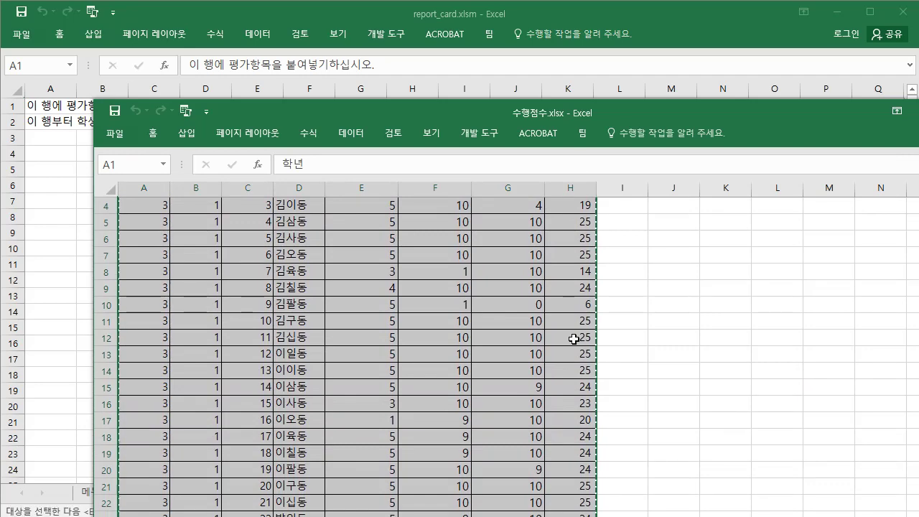
pyautogui.click(596, 12)
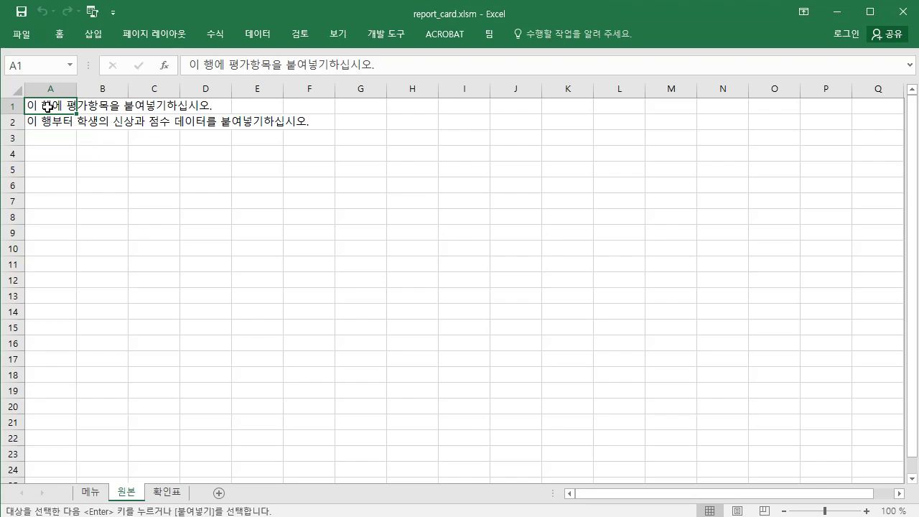
pyautogui.hotkey('ctrl', 'v')
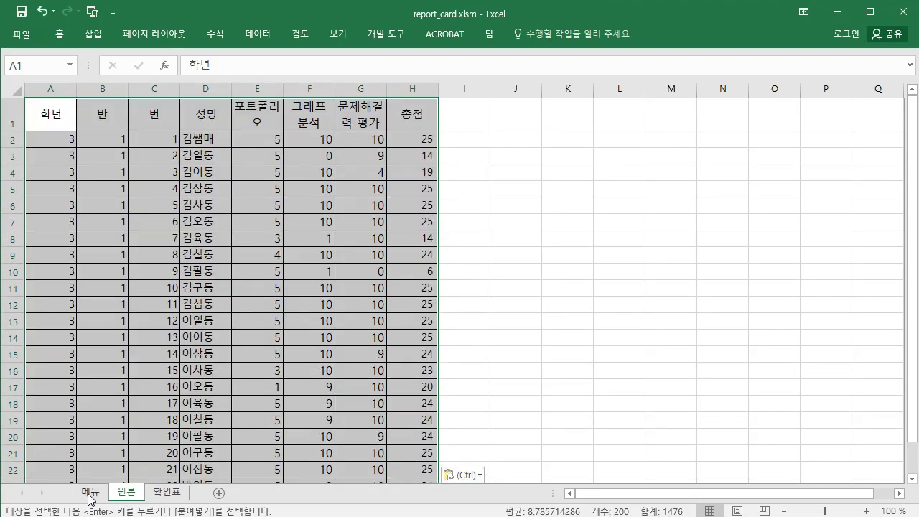
# Step: Generate the 확인표 sheet from the pasted scores and narrow its columns A to C equally
pyautogui.click(90, 493)
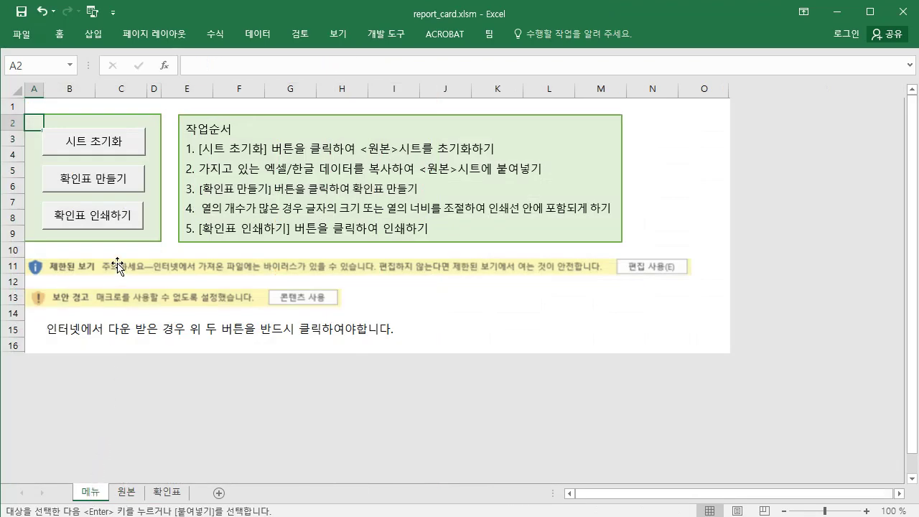
pyautogui.click(101, 186)
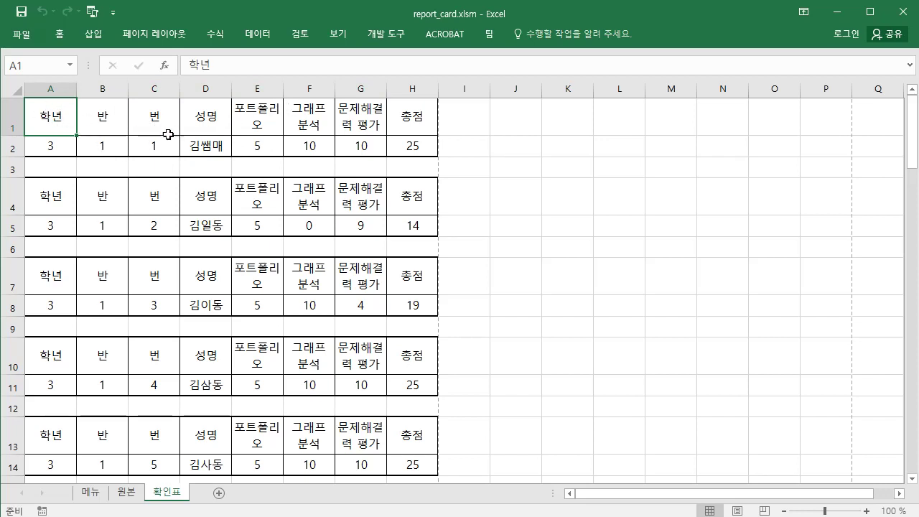
pyautogui.click(51, 87)
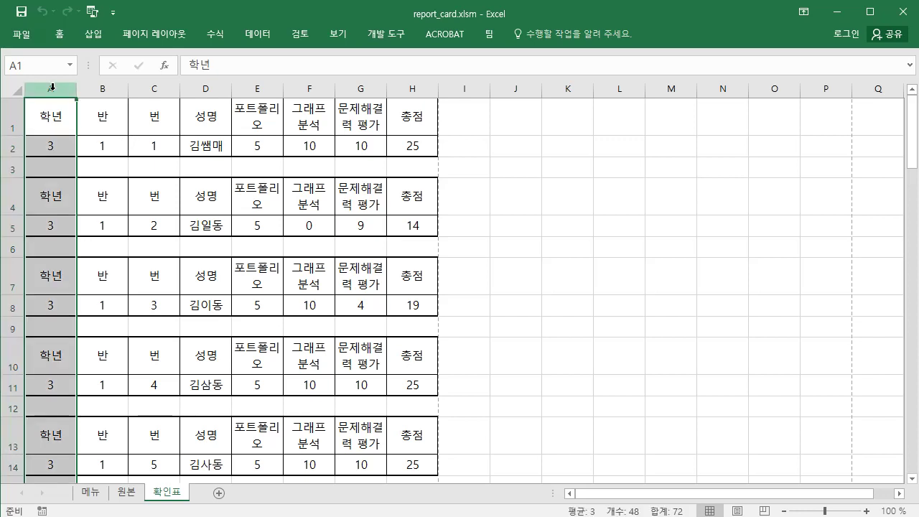
pyautogui.keyDown('shift'); pyautogui.click(155, 87); pyautogui.keyUp('shift')
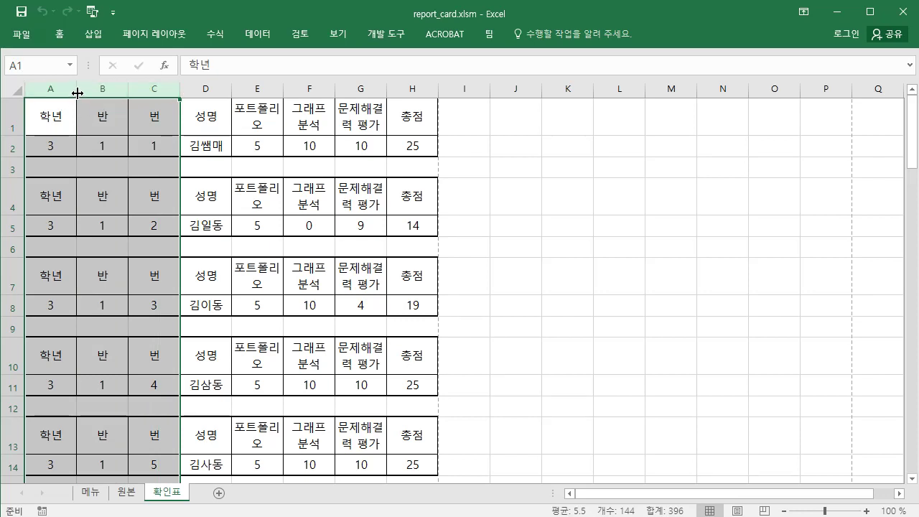
pyautogui.moveTo(77, 93); pyautogui.dragTo(66, 93)
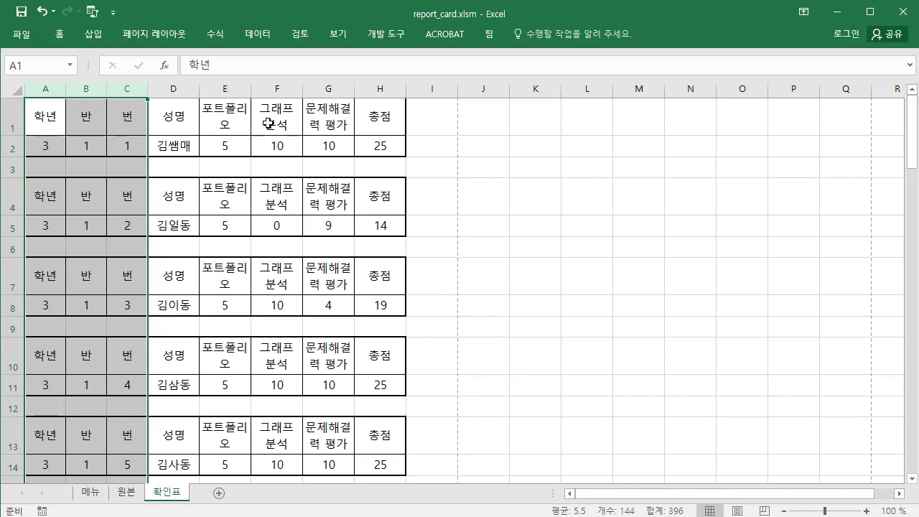
# Step: Widen columns E to G so each assessment heading fits on one line, and regenerate the 확인표 with these widths
pyautogui.click(227, 89)
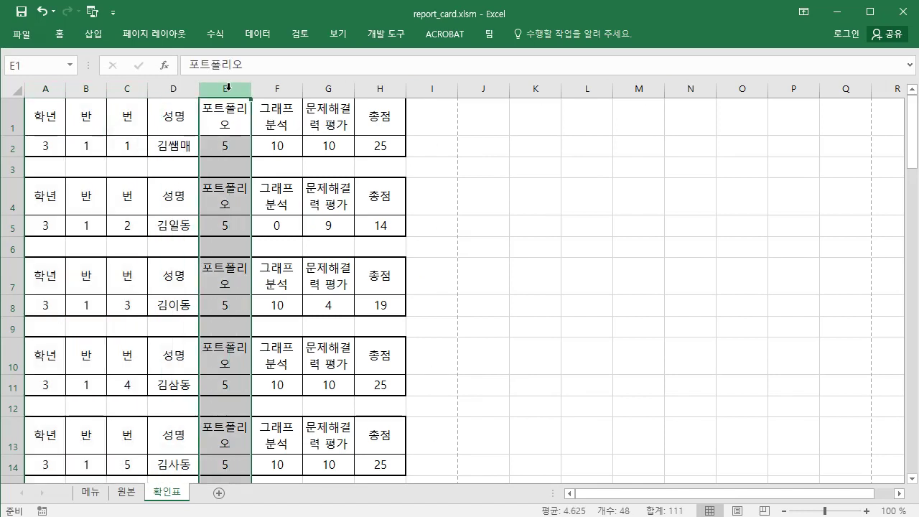
pyautogui.keyDown('shift'); pyautogui.click(329, 87); pyautogui.keyUp('shift')
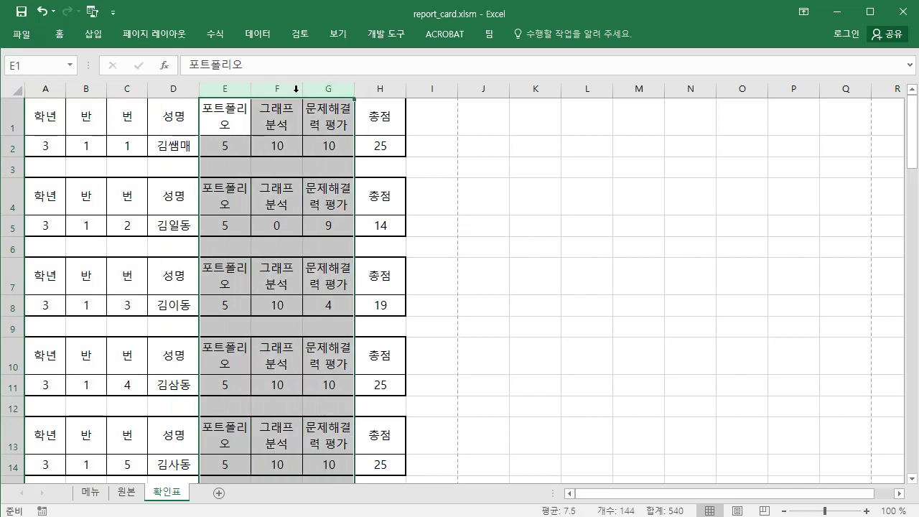
pyautogui.moveTo(249, 90); pyautogui.dragTo(264, 90)
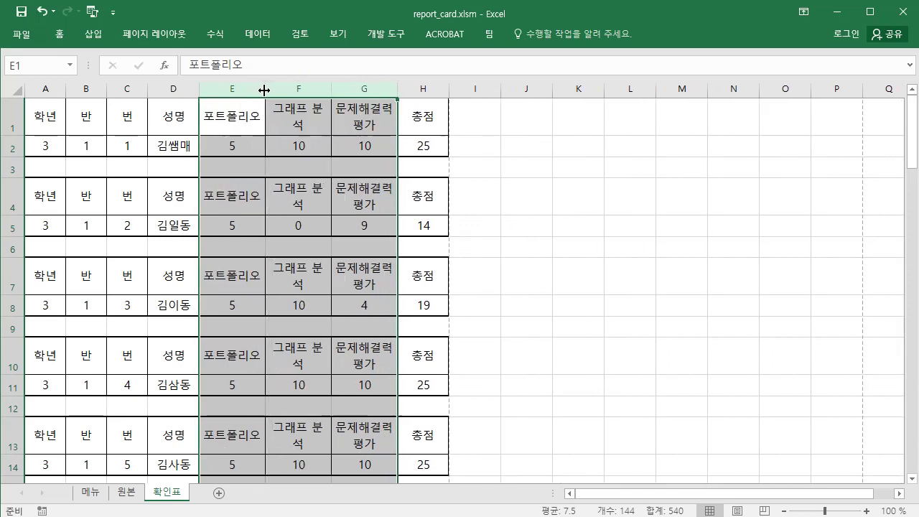
pyautogui.click(299, 88)
pyautogui.keyDown('shift'); pyautogui.click(362, 88); pyautogui.keyUp('shift')
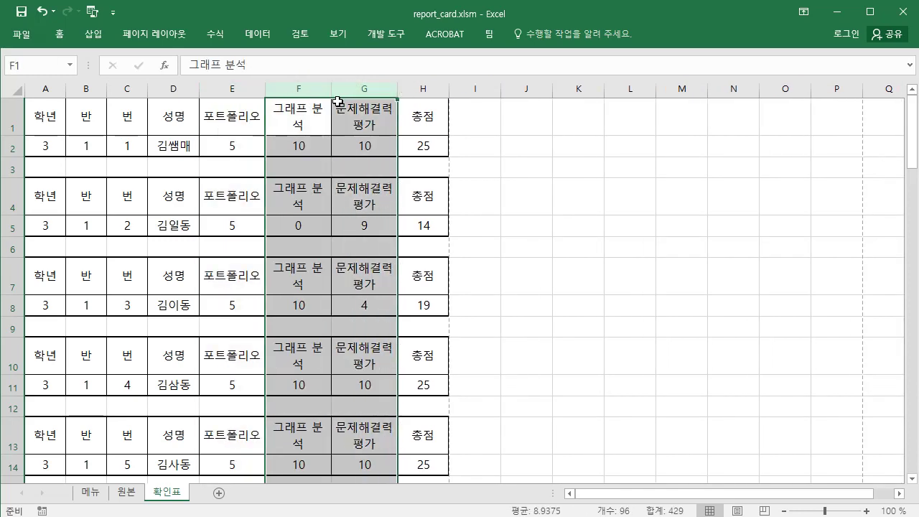
pyautogui.moveTo(331, 92); pyautogui.dragTo(337, 93)
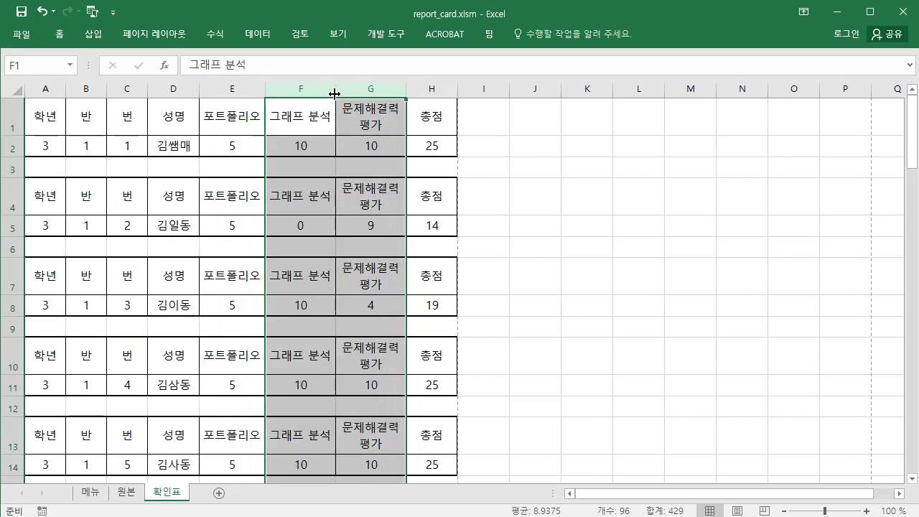
pyautogui.click(374, 88)
pyautogui.moveTo(406, 92); pyautogui.dragTo(426, 92)
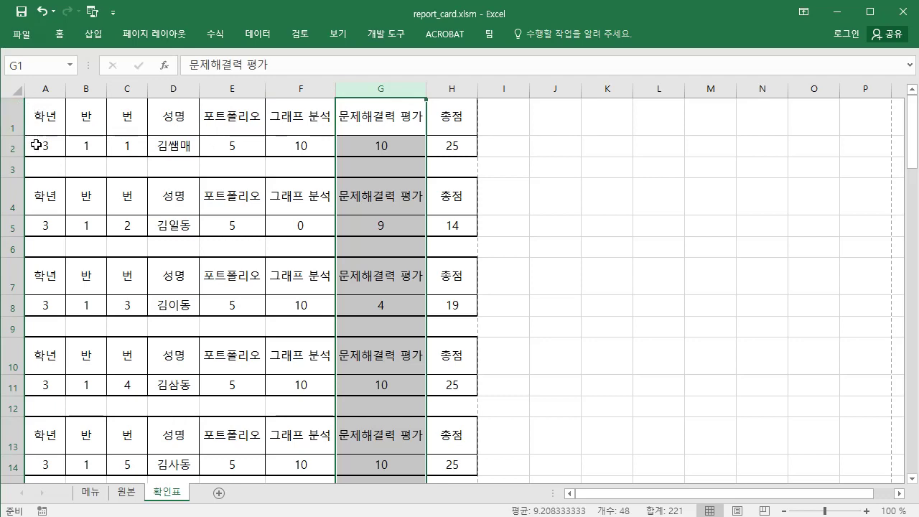
pyautogui.click(90, 492)
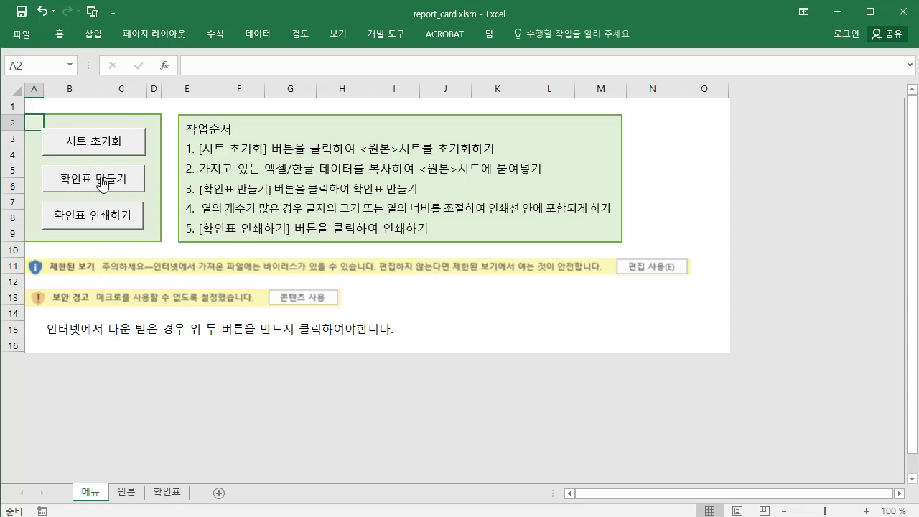
pyautogui.click(102, 185)
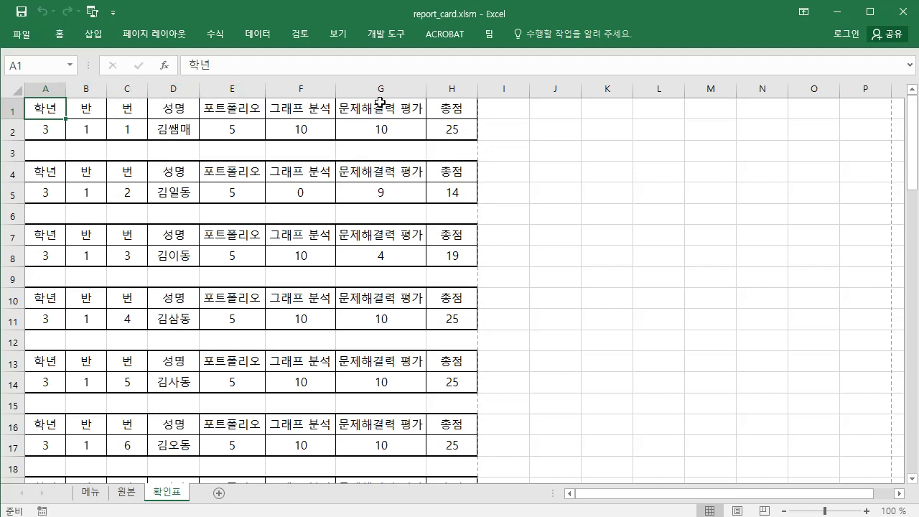
# Step: Check the 확인표 in print preview along with its page setup, and return to the sheet
pyautogui.click(91, 494)
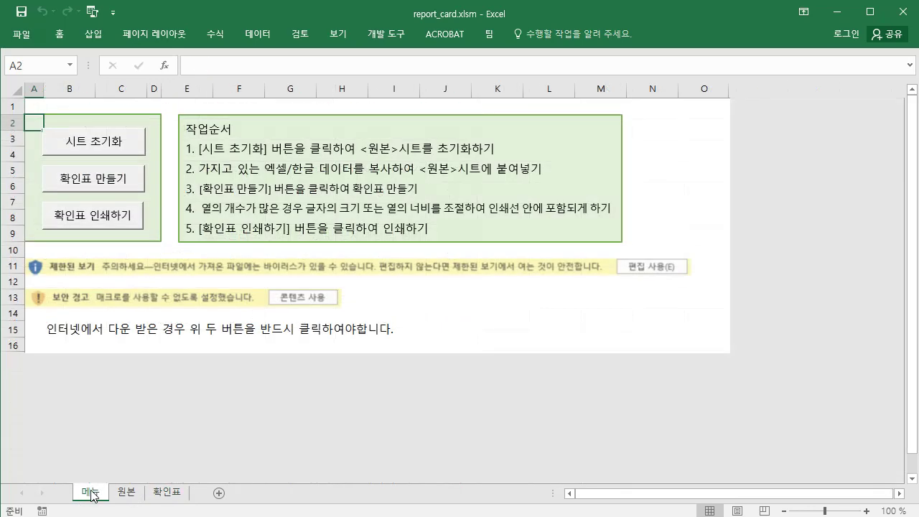
pyautogui.click(111, 223)
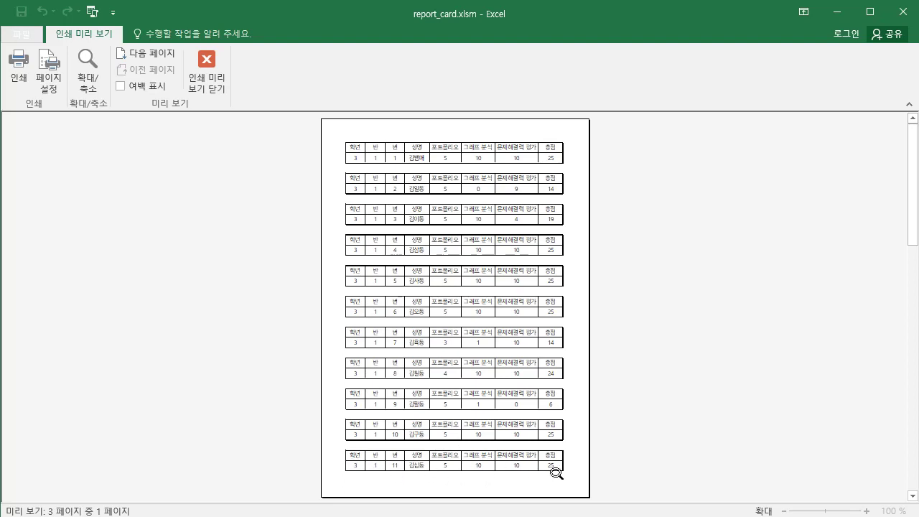
pyautogui.click(50, 81)
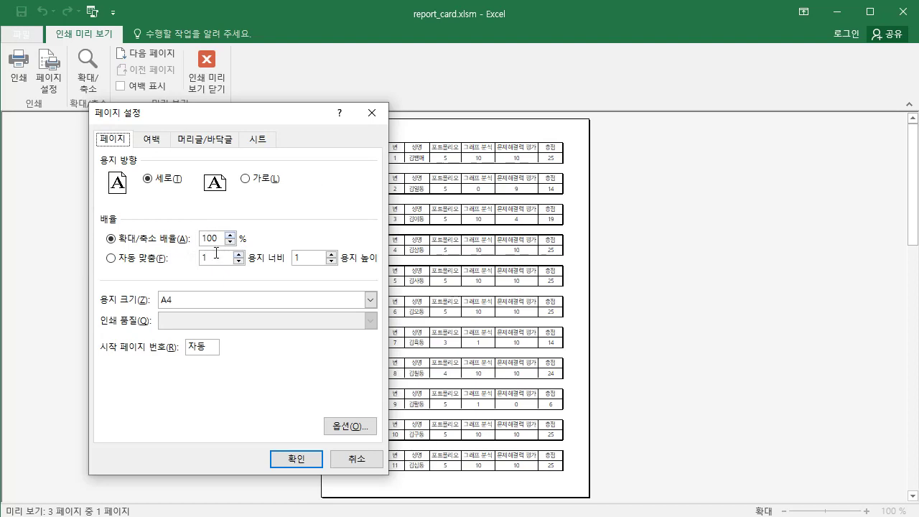
pyautogui.click(298, 460)
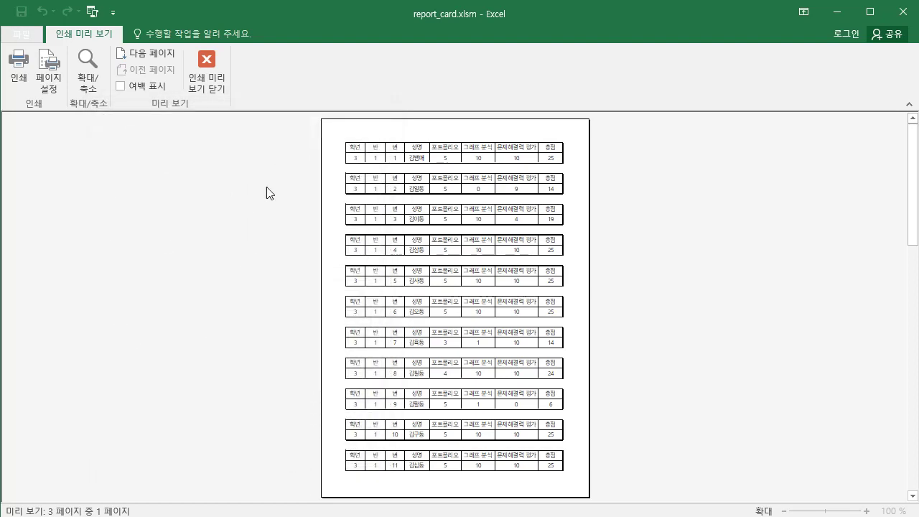
pyautogui.click(206, 59)
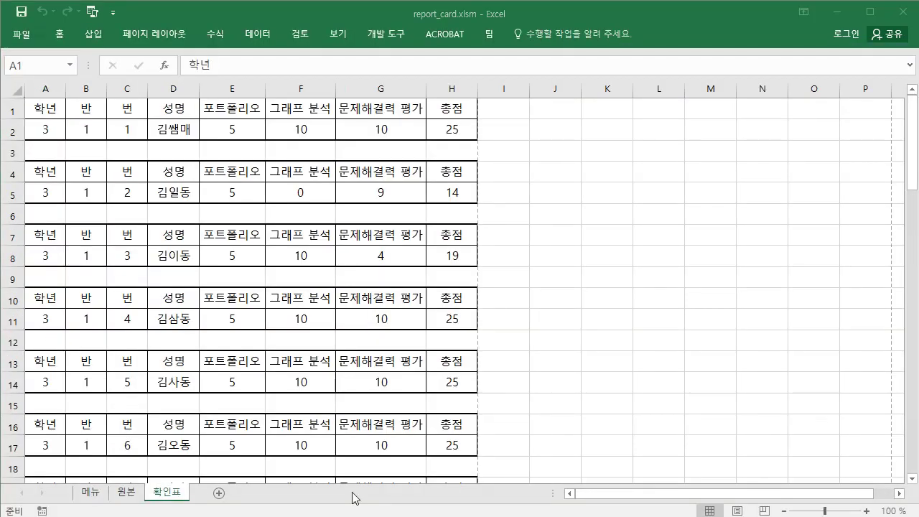
# Step: Append the class 302 student rows A2:H24, without headers, from 수행점수.xlsx to the 원본 sheet starting at A26
pyautogui.click(125, 494)
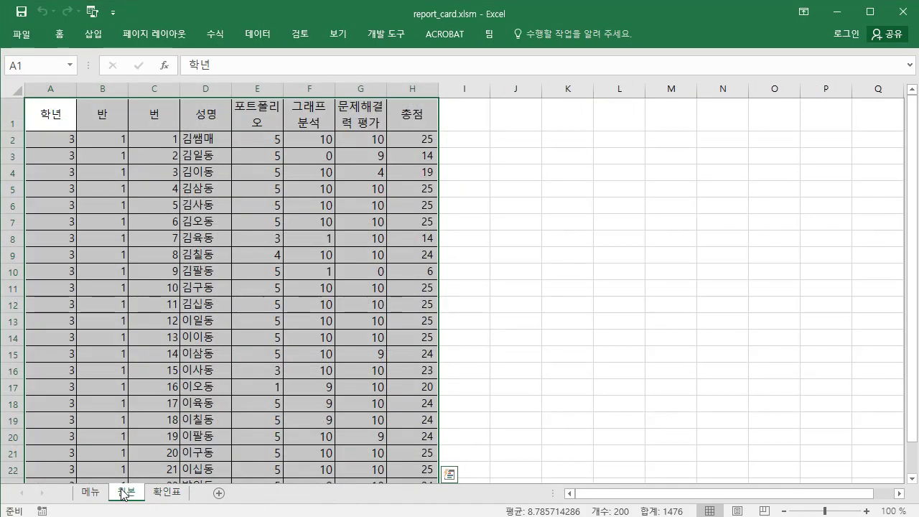
pyautogui.click(566, 421)
pyautogui.scroll(-3, 566, 421)
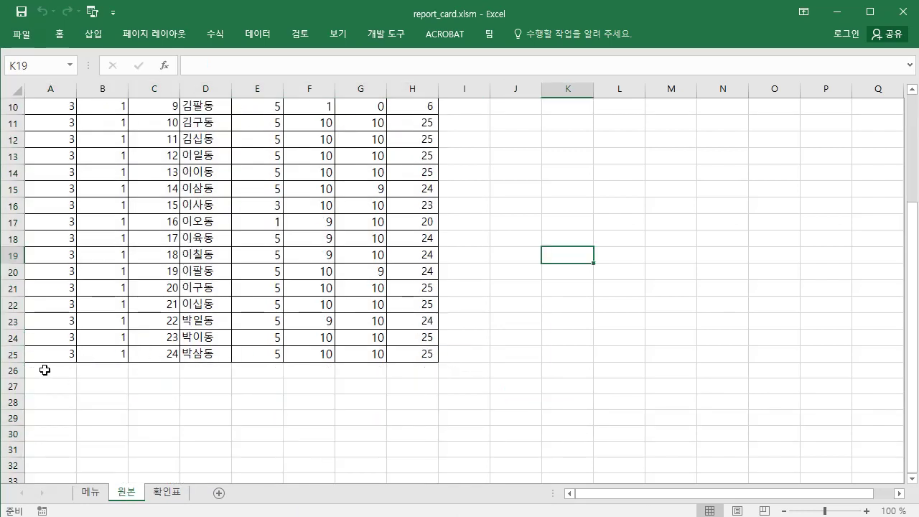
pyautogui.hotkey('alt', 'Tab')
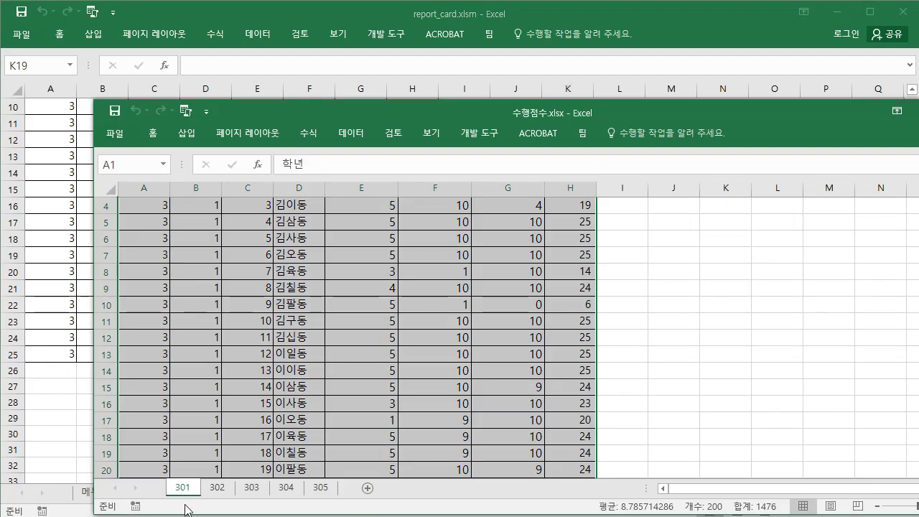
pyautogui.click(218, 488)
pyautogui.moveTo(127, 237); pyautogui.dragTo(583, 451)
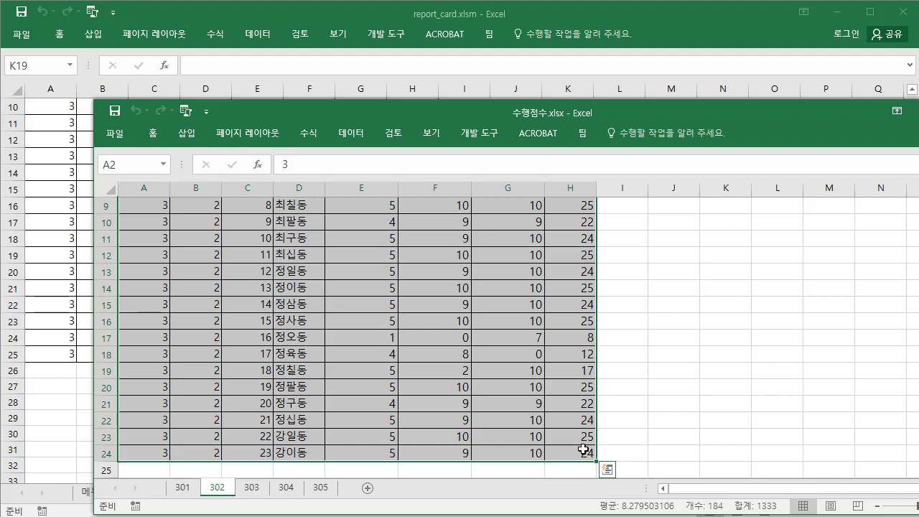
pyautogui.hotkey('ctrl', 'c')
pyautogui.click(680, 20)
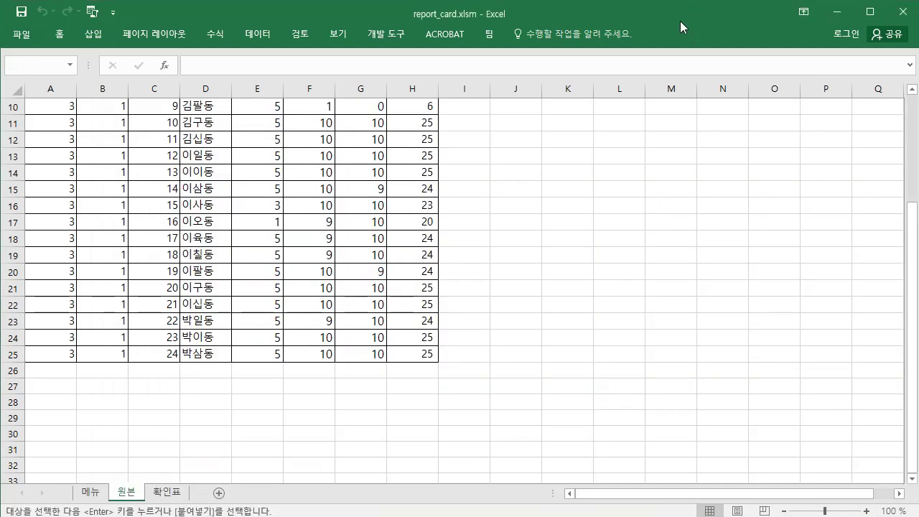
pyautogui.click(53, 372)
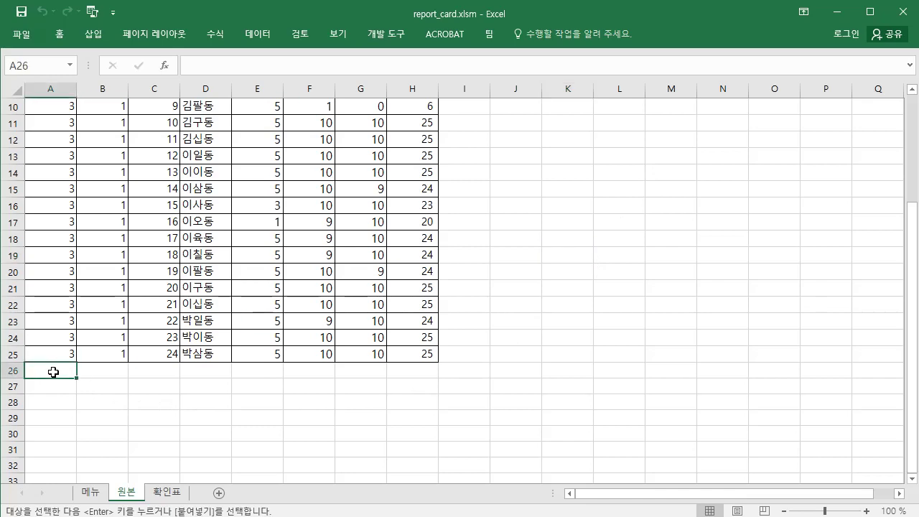
pyautogui.hotkey('ctrl', 'v')
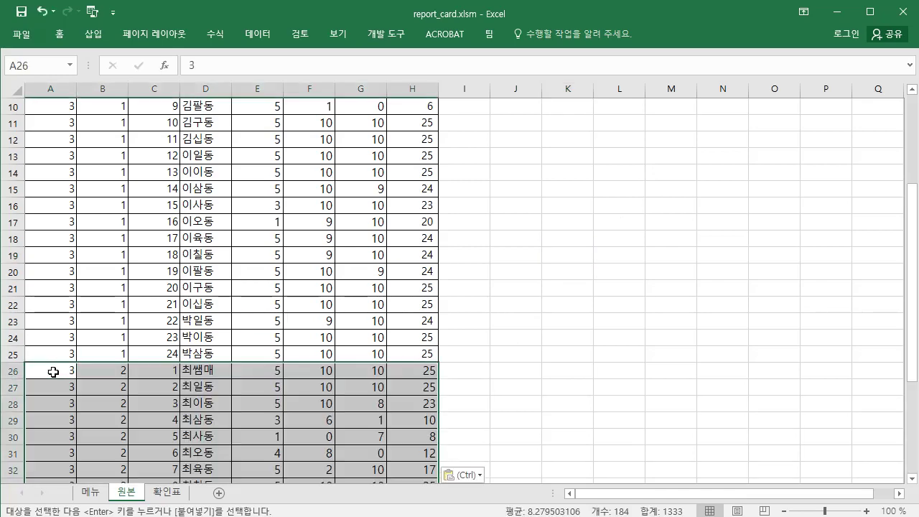
# Step: Regenerate the 확인표 from the combined data of both classes and check the class 2 entries
pyautogui.click(91, 492)
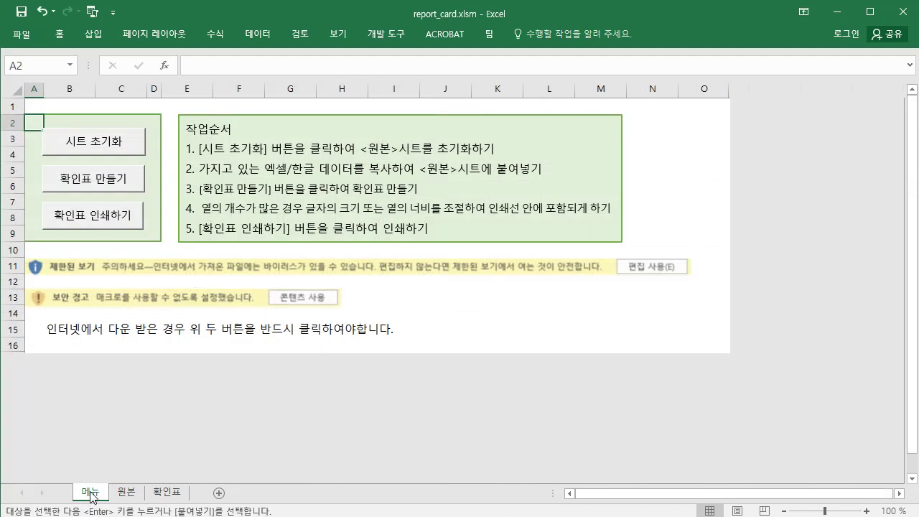
pyautogui.click(96, 187)
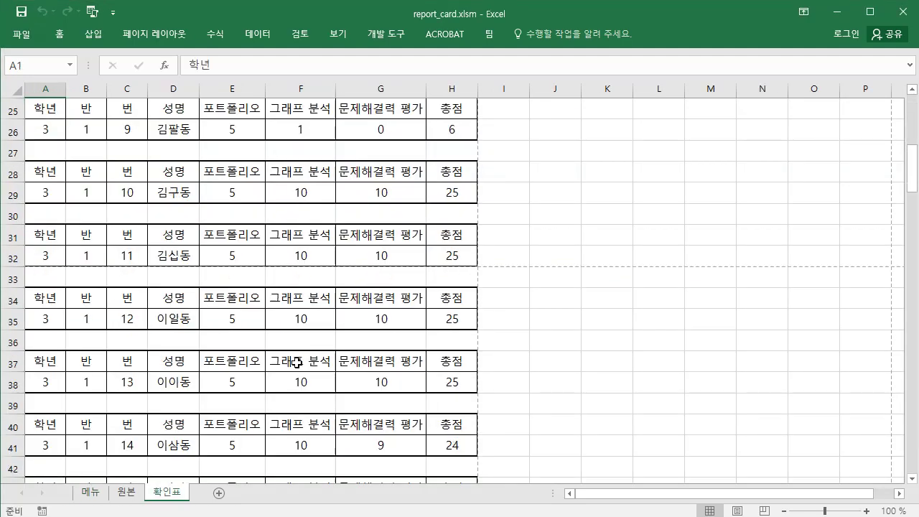
pyautogui.scroll(-11, 297, 363)
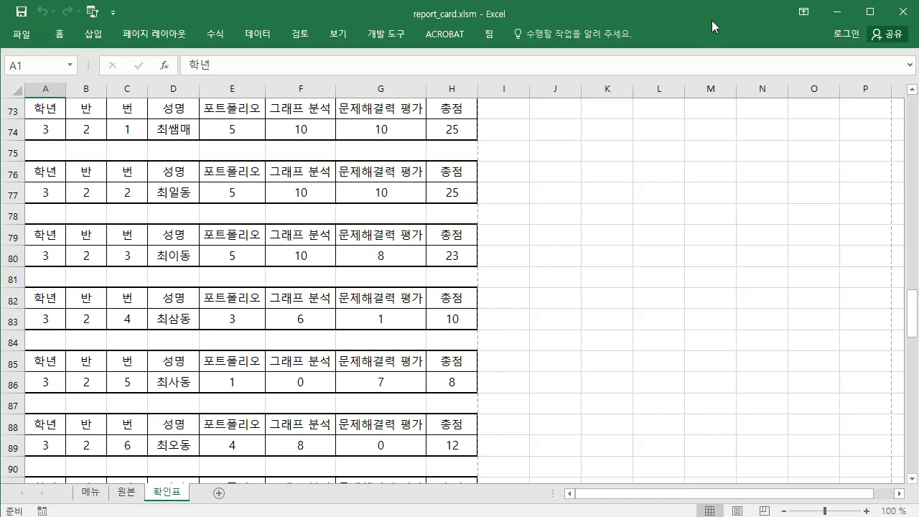
# Step: Reset the 원본 sheet for new data and switch to the 수행점수.hwp score table in 한글
pyautogui.click(94, 492)
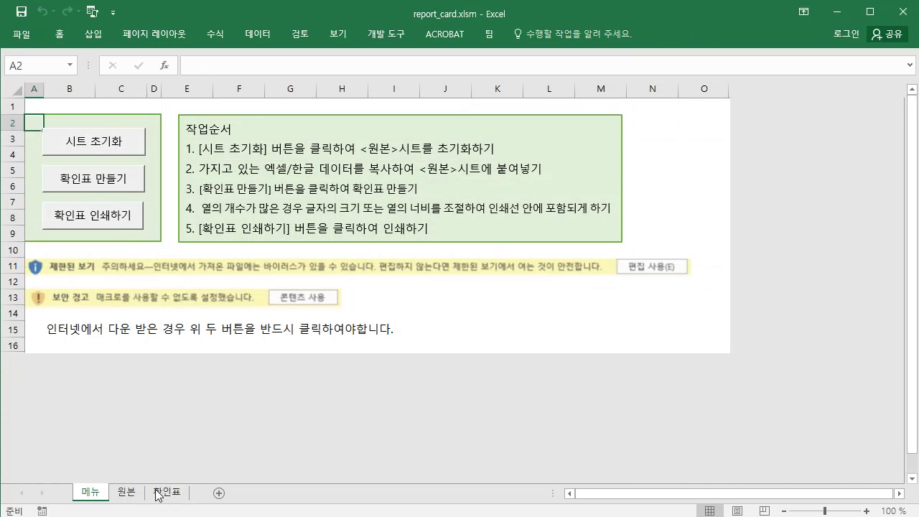
pyautogui.click(104, 149)
pyautogui.hotkey('alt', 'Tab')
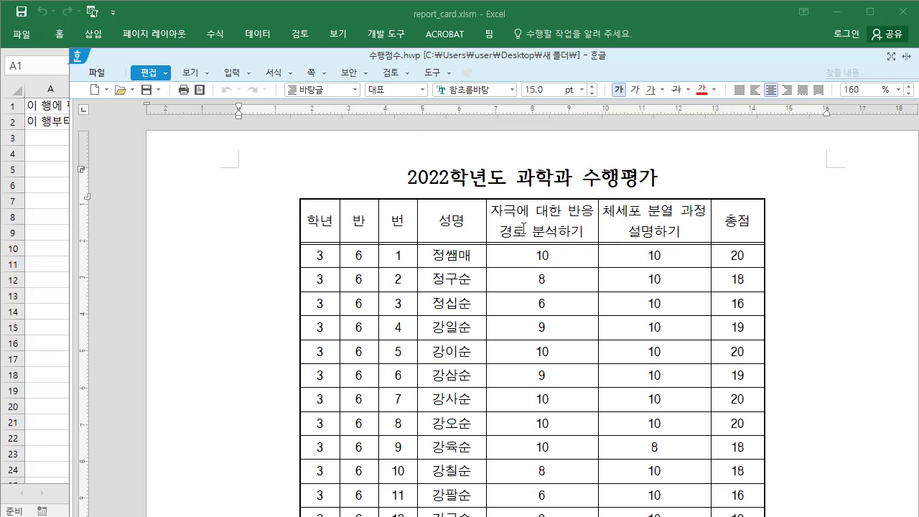
# Step: Widen the 자극에 대한 반응 경로 분석하기 column until its heading fits on one line
pyautogui.click(593, 211)
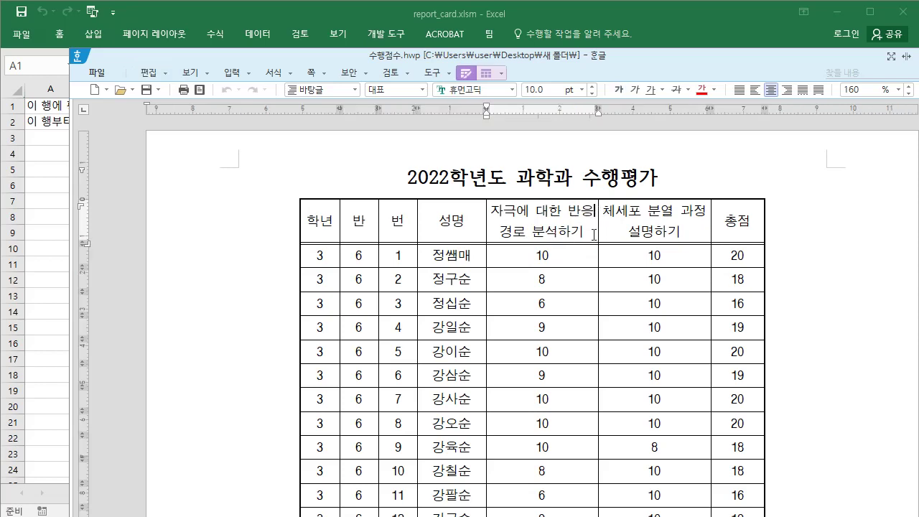
pyautogui.press('F5')
pyautogui.hotkey('ctrl', 'Right')
pyautogui.hotkey('ctrl', 'Right')
pyautogui.hotkey('ctrl', 'Right')
pyautogui.hotkey('ctrl', 'Right')
pyautogui.hotkey('ctrl', 'Right')
pyautogui.hotkey('ctrl', 'Right')
pyautogui.hotkey('ctrl', 'Right')
pyautogui.hotkey('ctrl', 'Right')
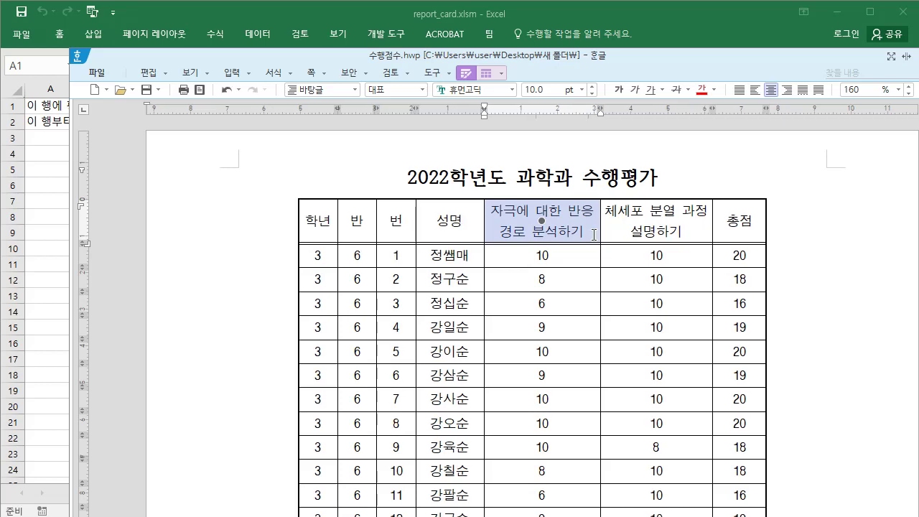
pyautogui.hotkey('ctrl', 'Right')
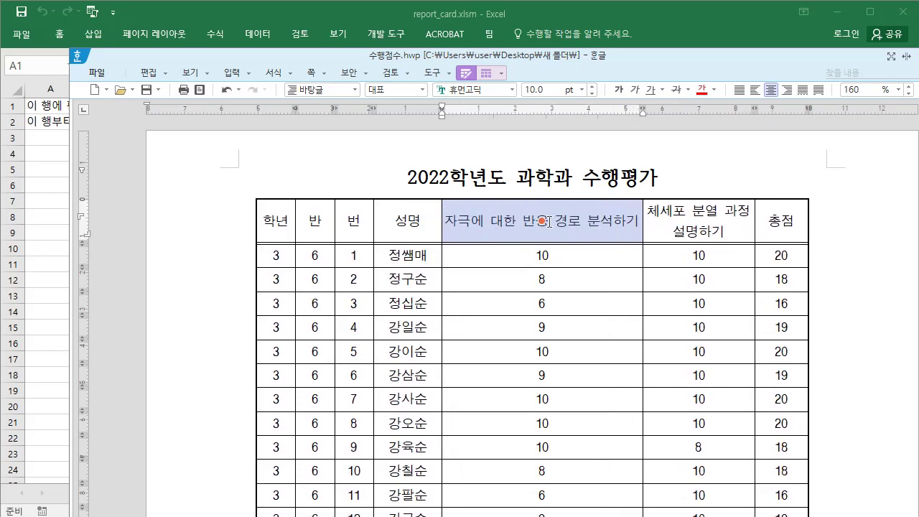
pyautogui.press('Escape')
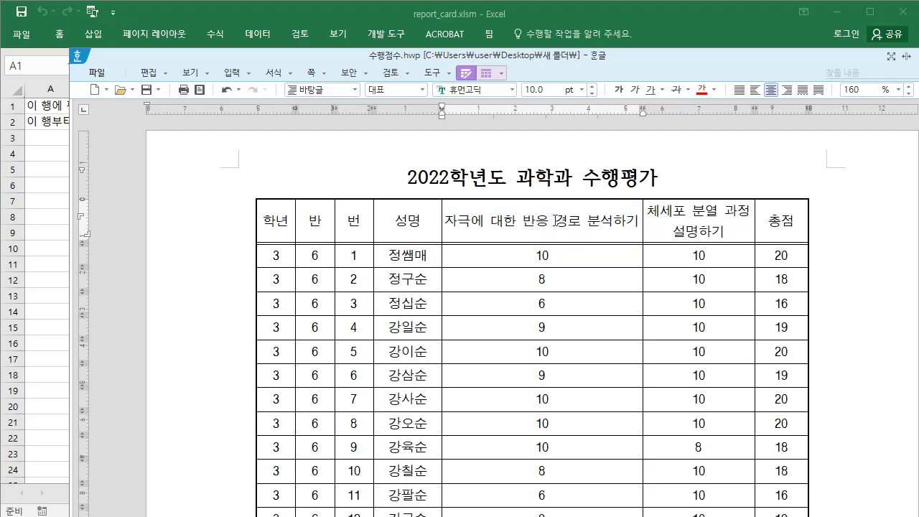
# Step: Break the 자극에 대한 반응 경로 분석하기 heading before 경로 and copy the header row to A1 of the 원본 sheet
pyautogui.click(549, 223)
pyautogui.press('Return')
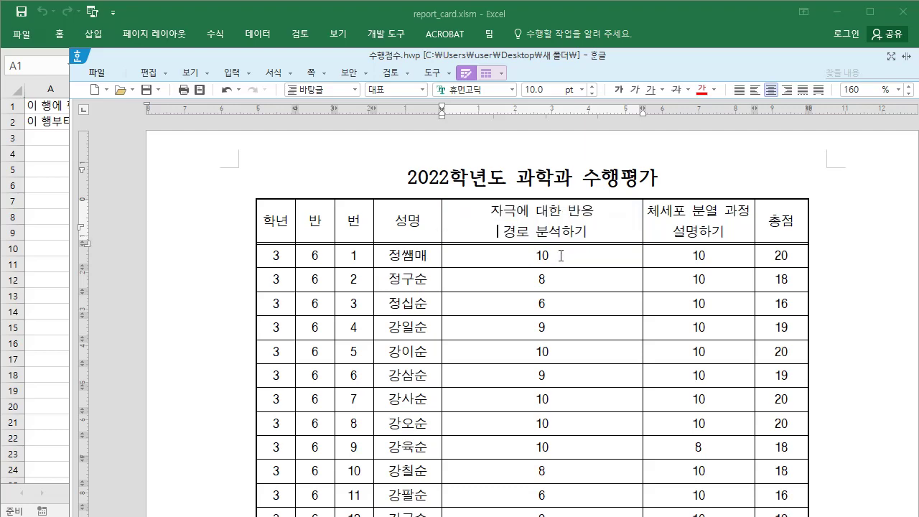
pyautogui.moveTo(273, 215); pyautogui.dragTo(776, 224)
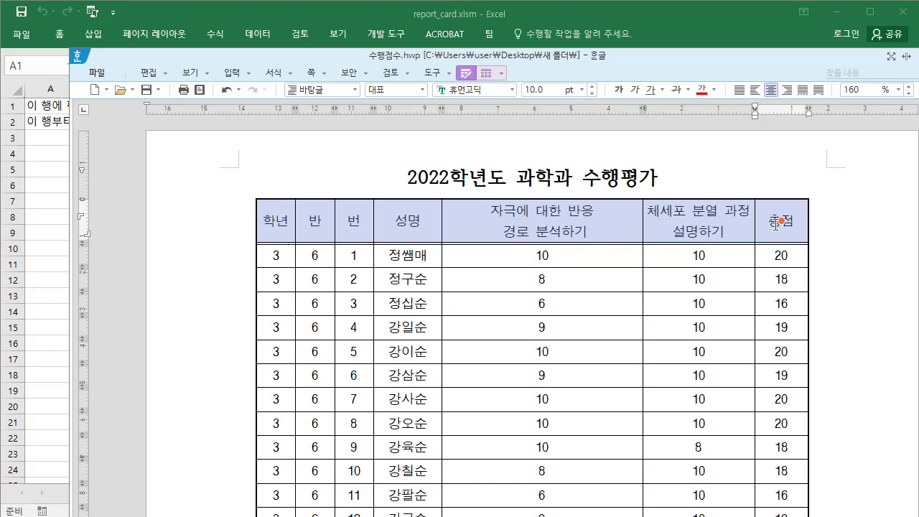
pyautogui.click(735, 32)
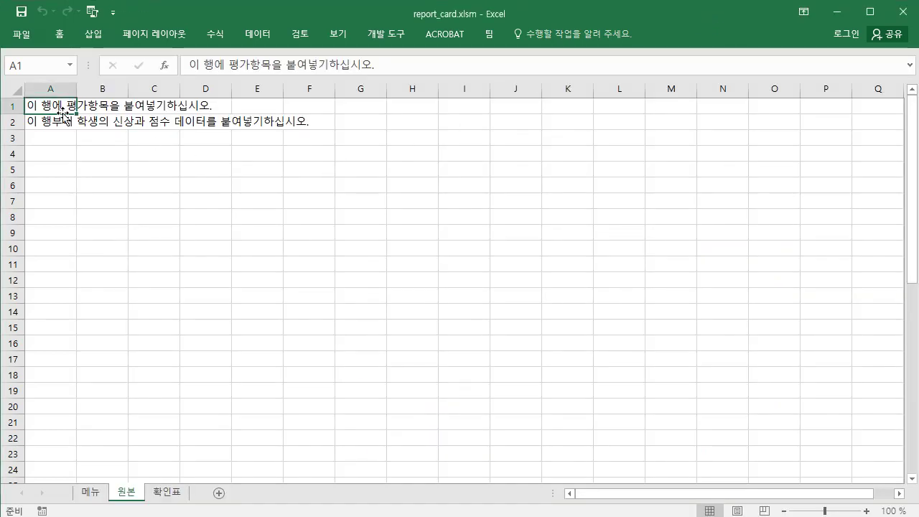
pyautogui.hotkey('ctrl', 'v')
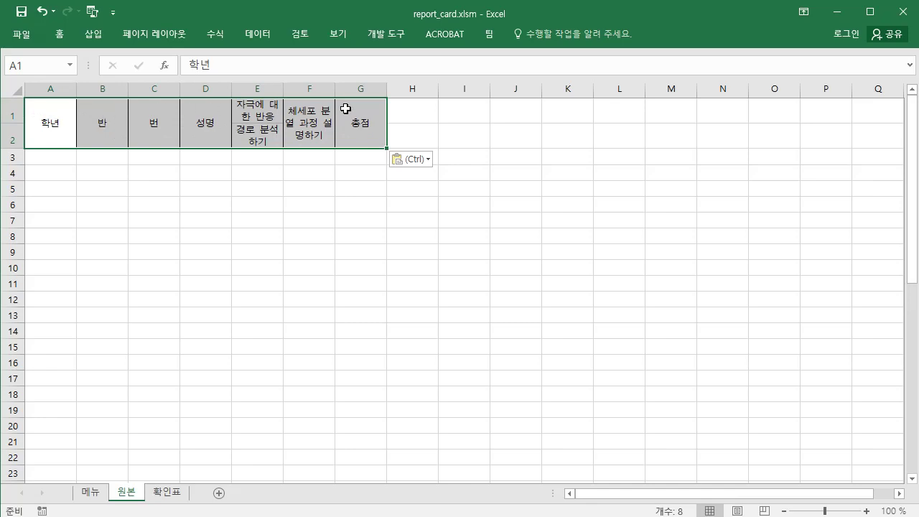
# Step: Undo the header paste in the 원본 sheet and remove the line break before 경로 in the 한글 table
pyautogui.hotkey('ctrl', 'z')
pyautogui.hotkey('alt', 'Tab')
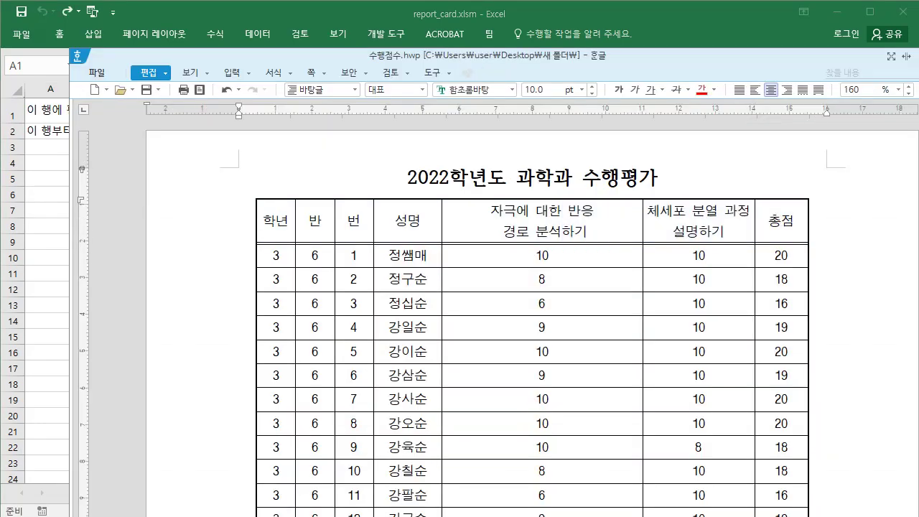
pyautogui.click(596, 211)
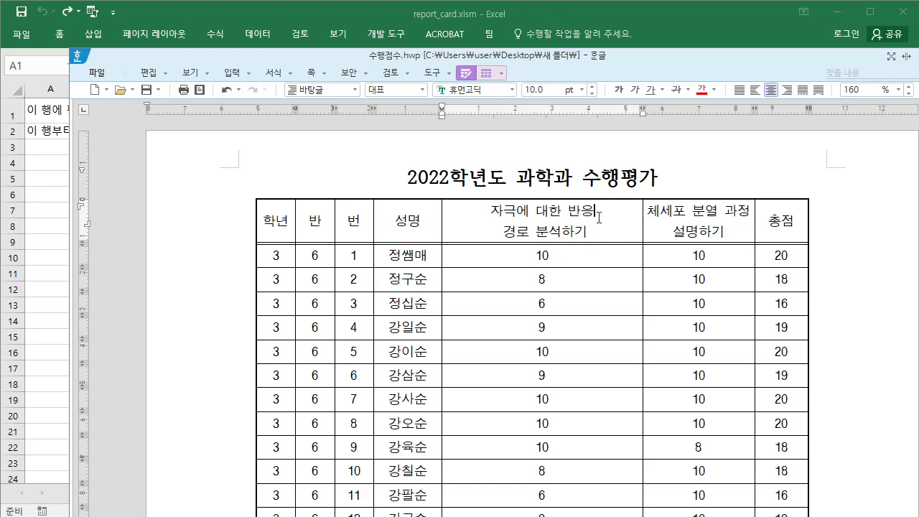
pyautogui.press('Delete')
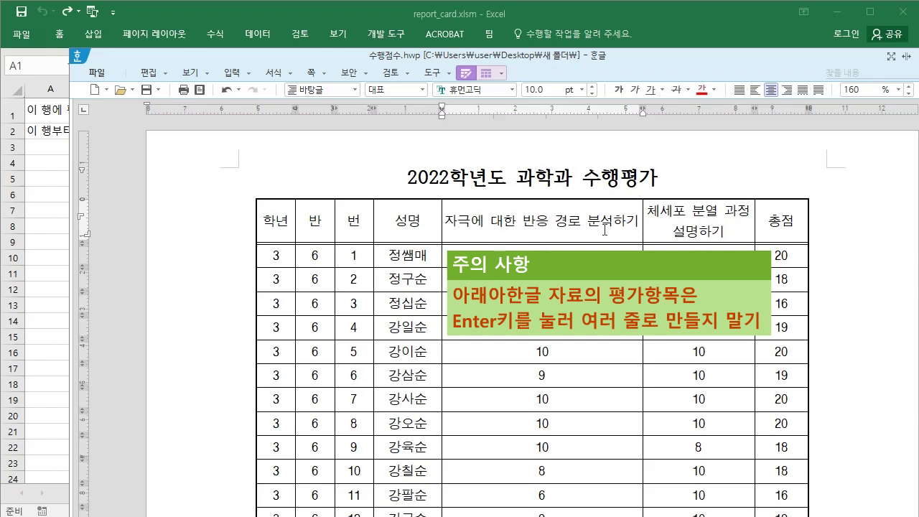
# Step: Narrow the 자극에 대한 반응 경로 분석하기 column until its heading wraps naturally onto two lines
pyautogui.press('F5')
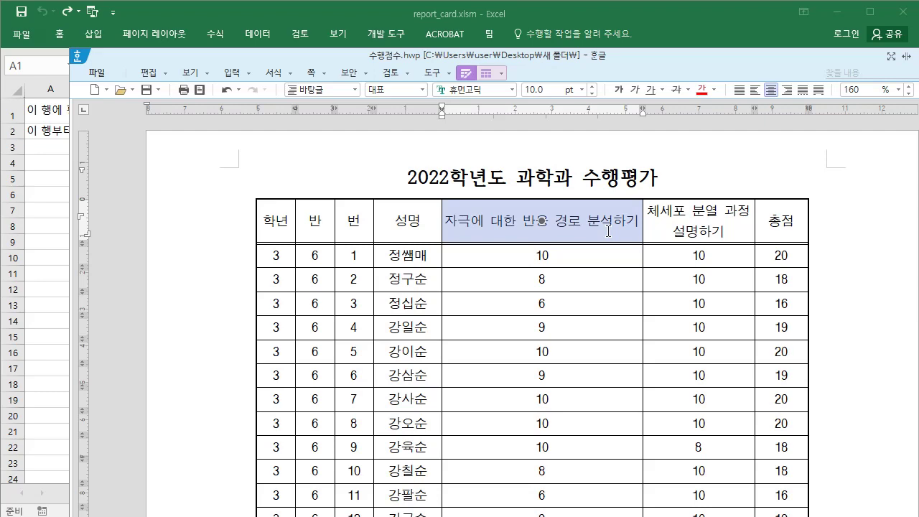
pyautogui.hotkey('ctrl', 'Left')
pyautogui.hotkey('ctrl', 'Left')
pyautogui.hotkey('ctrl', 'Left')
pyautogui.hotkey('ctrl', 'Left')
pyautogui.hotkey('ctrl', 'Left')
pyautogui.hotkey('ctrl', 'Left')
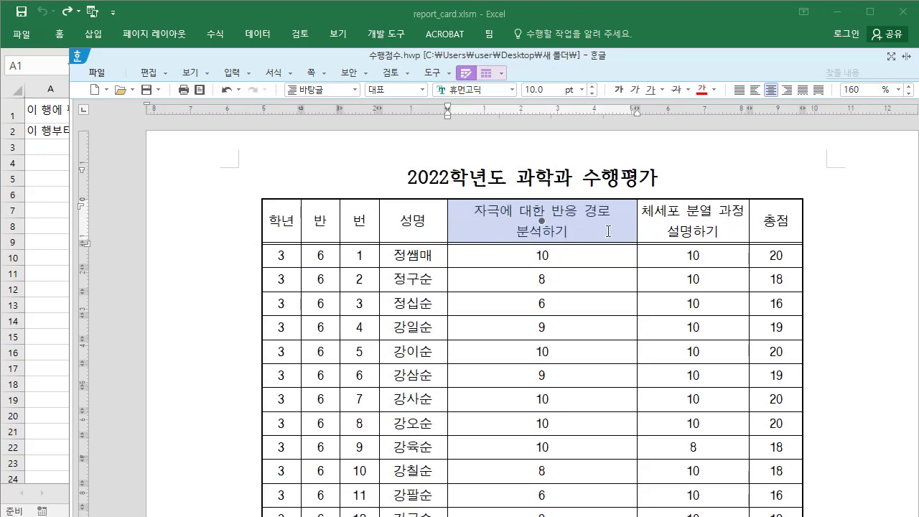
pyautogui.hotkey('ctrl', 'Left')
pyautogui.hotkey('ctrl', 'Left')
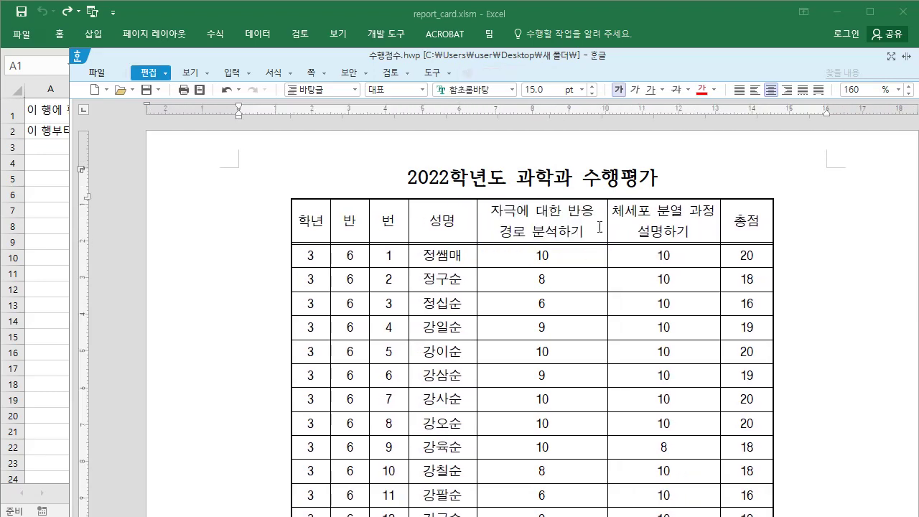
# Step: Copy the entire 한글 score table, headings included, to A1 of the 원본 sheet and generate the 확인표 from it
pyautogui.press('Down')
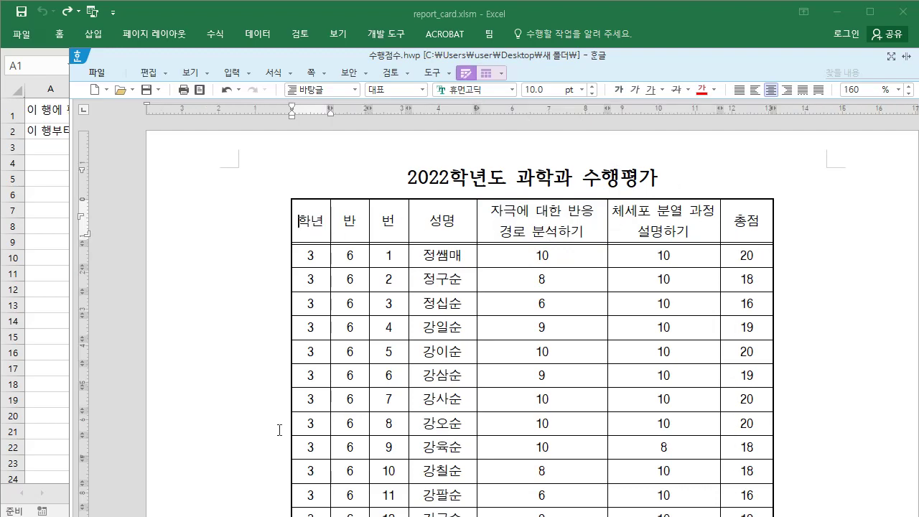
pyautogui.press('End')
pyautogui.press('F5')
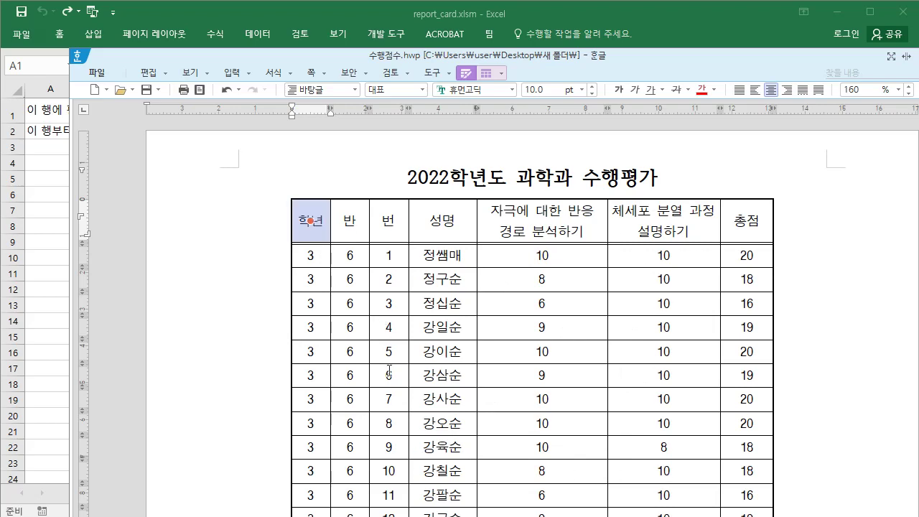
pyautogui.press('F5')
pyautogui.press('F5')
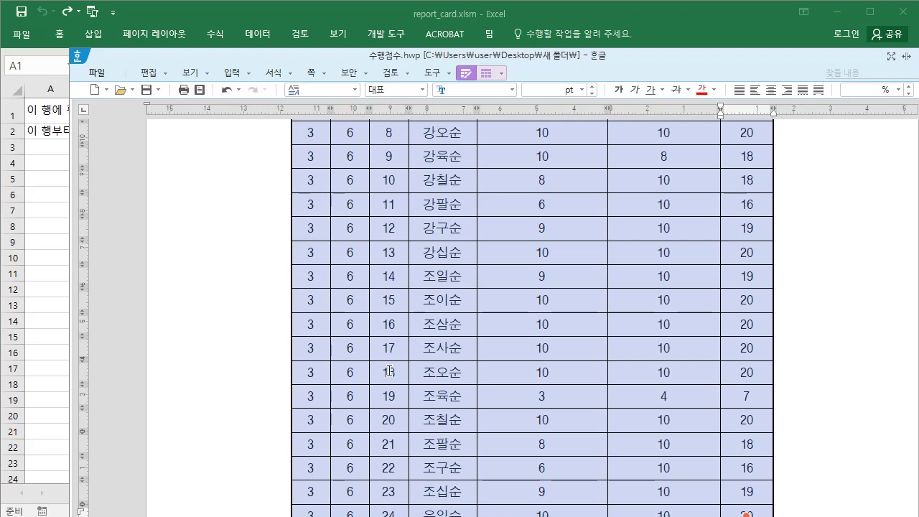
pyautogui.press('F5')
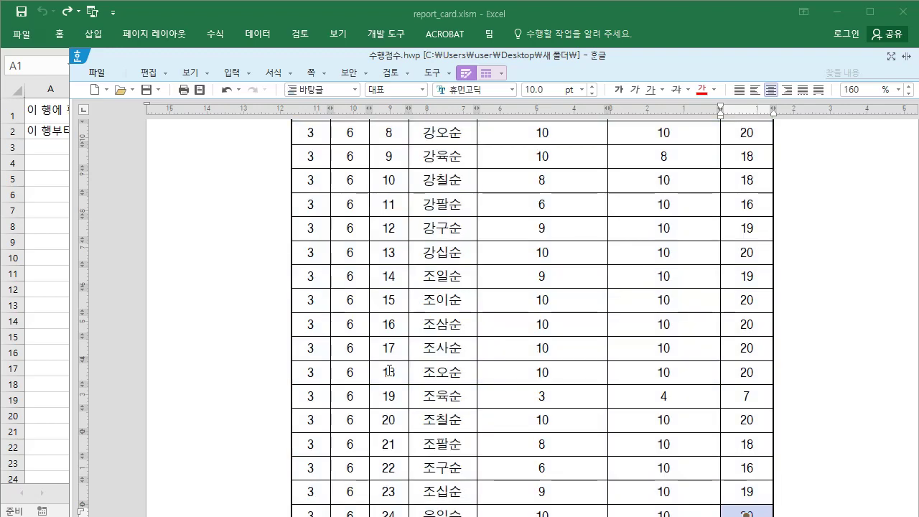
pyautogui.click(681, 14)
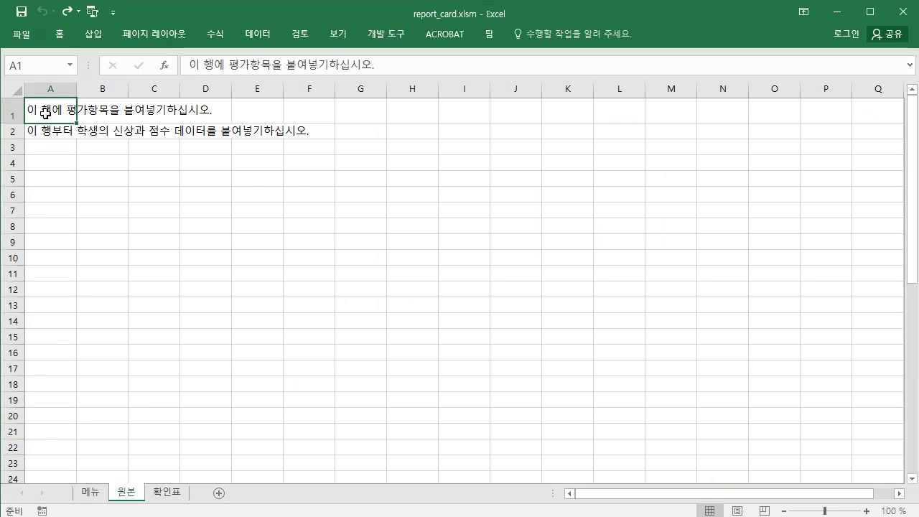
pyautogui.hotkey('ctrl', 'v')
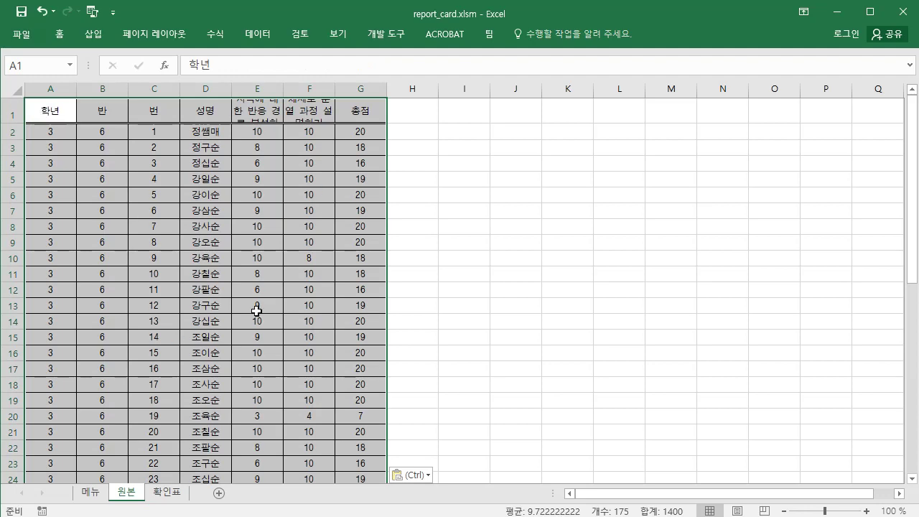
pyautogui.click(91, 492)
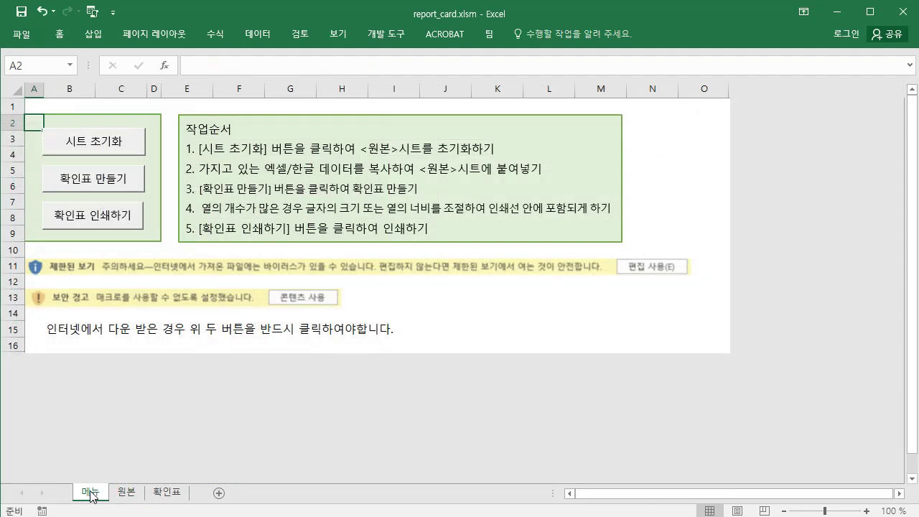
pyautogui.click(110, 187)
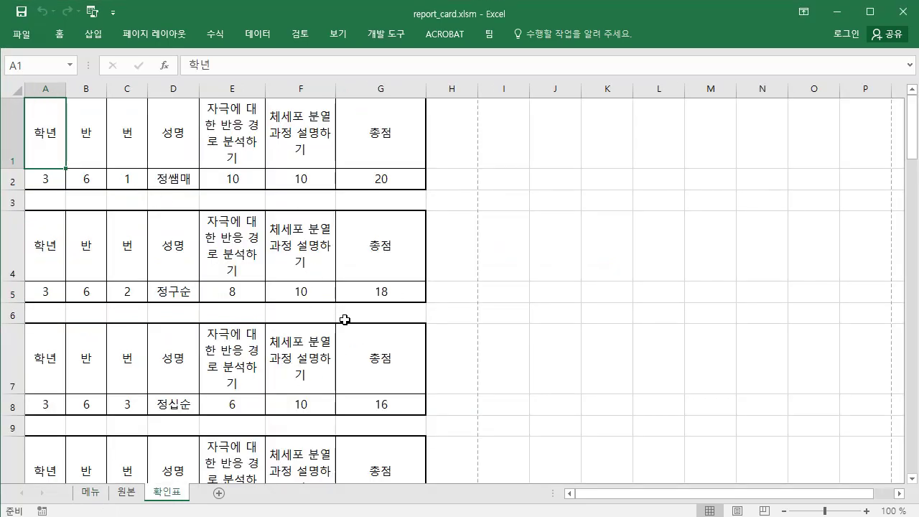
# Step: Widen 확인표 columns E and F to fit their headings on two lines, narrow column G, and regenerate the 확인표
pyautogui.click(232, 85)
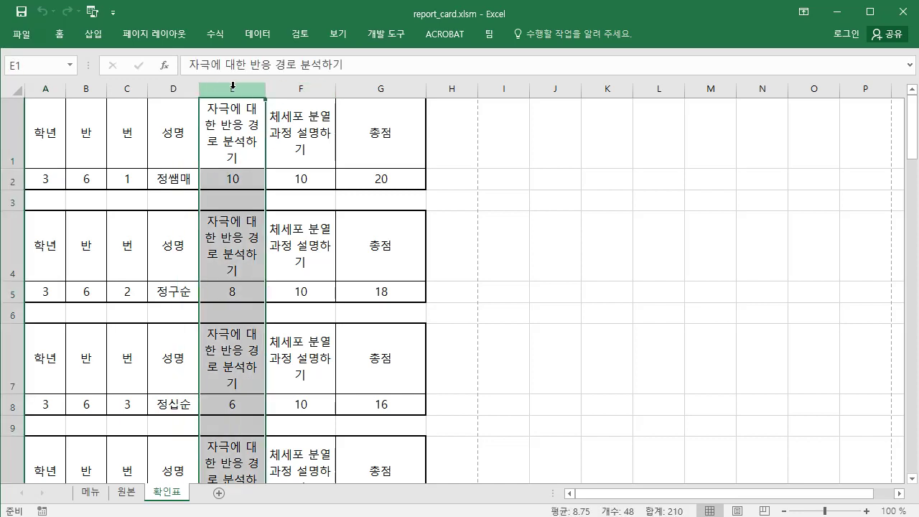
pyautogui.keyDown('shift'); pyautogui.click(307, 85); pyautogui.keyUp('shift')
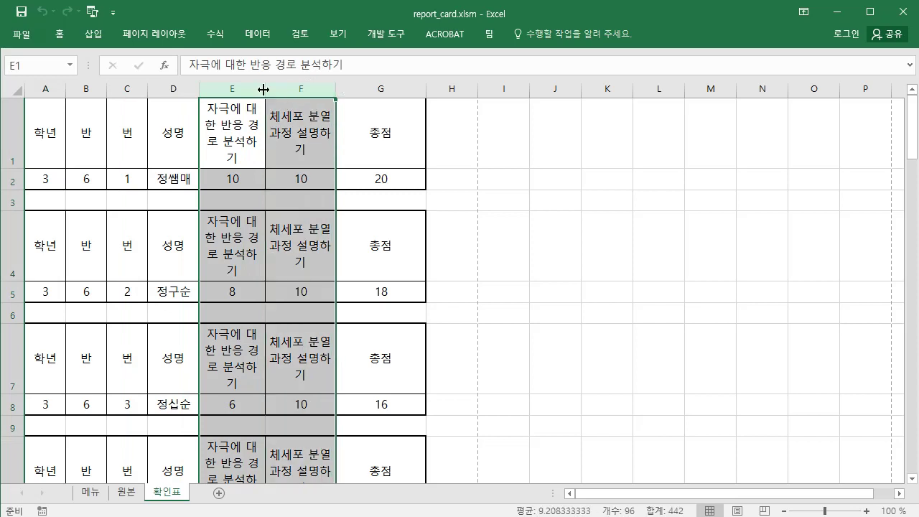
pyautogui.moveTo(264, 90); pyautogui.dragTo(288, 90)
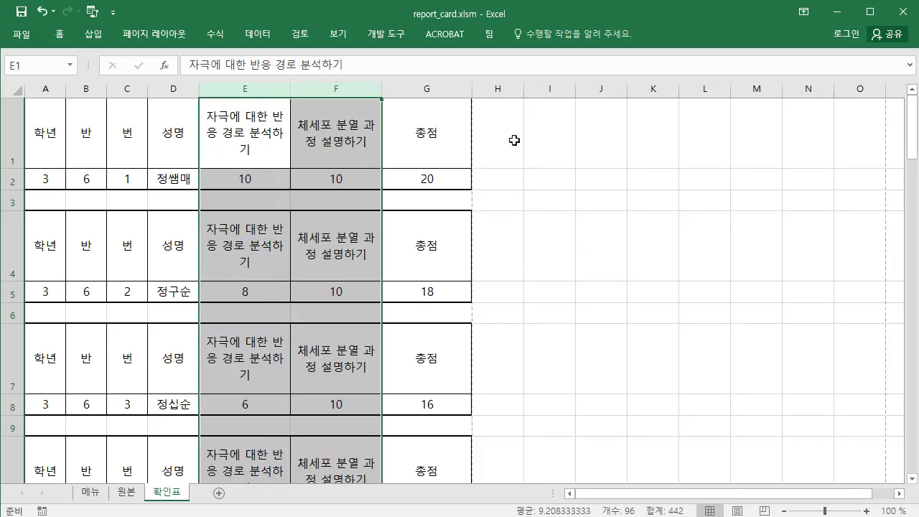
pyautogui.moveTo(473, 91); pyautogui.dragTo(446, 94)
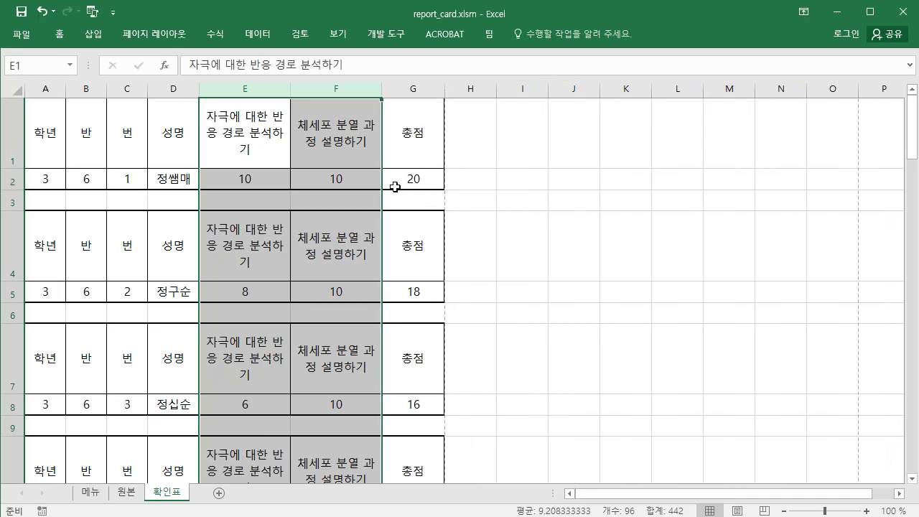
pyautogui.moveTo(291, 89); pyautogui.dragTo(296, 90)
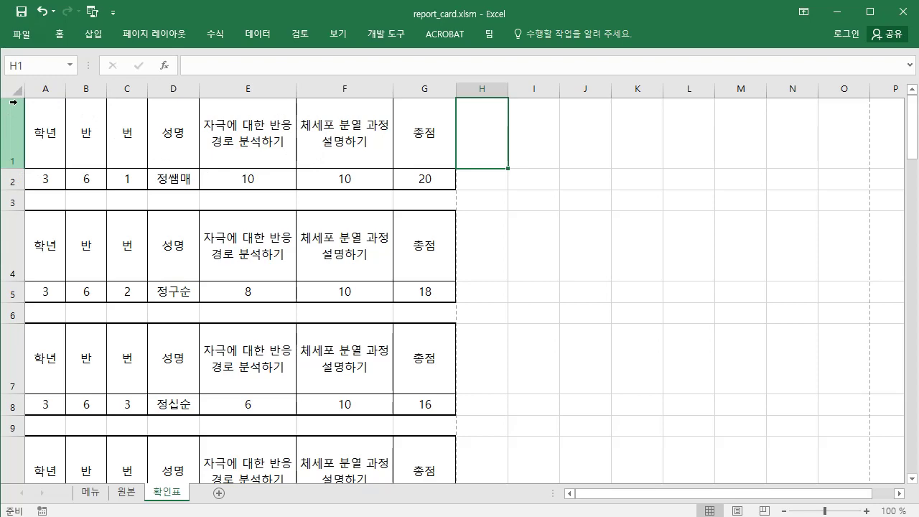
pyautogui.click(91, 494)
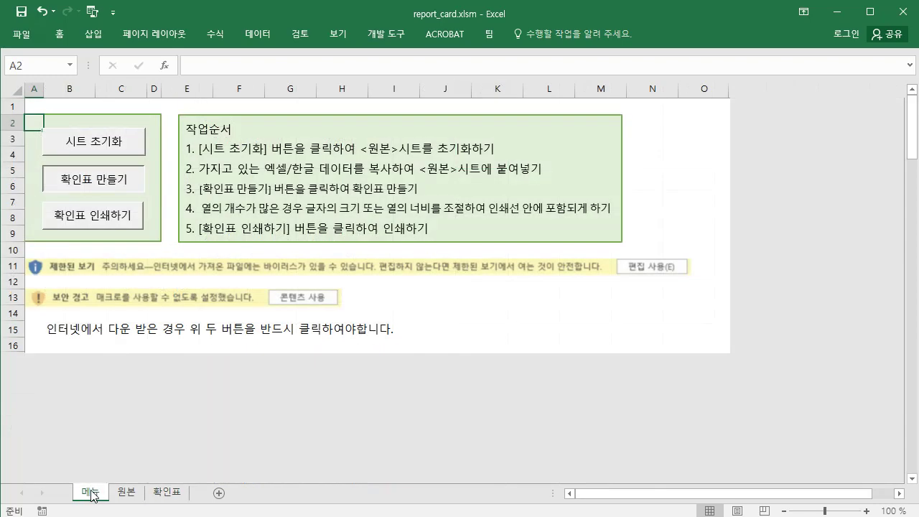
pyautogui.click(104, 184)
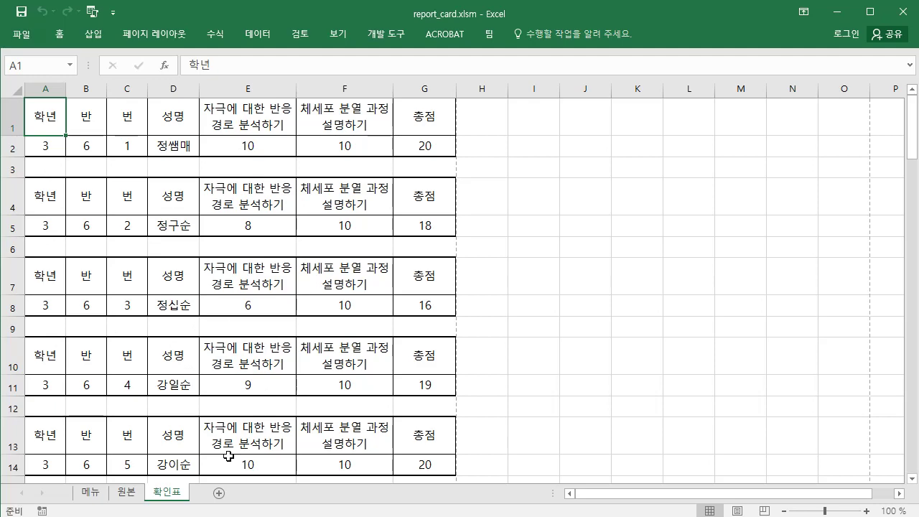
# Step: Preview the 확인표 for printing, reduce the print scaling so nine complete slips fit on page one, and close the preview
pyautogui.click(91, 493)
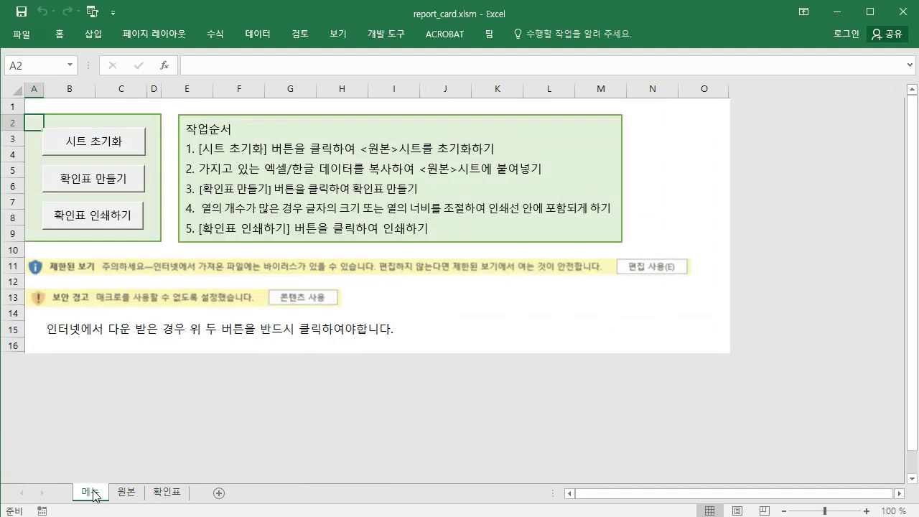
pyautogui.click(99, 224)
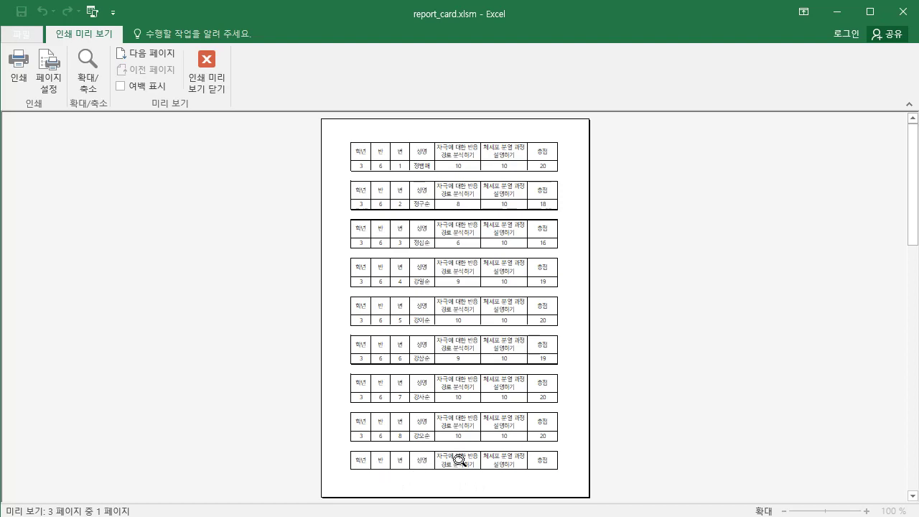
pyautogui.click(52, 72)
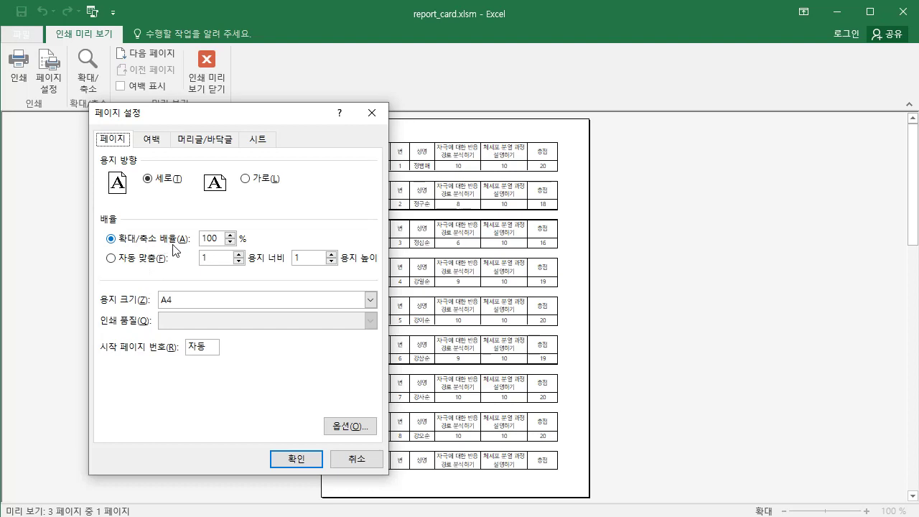
pyautogui.click(230, 242)
pyautogui.click(298, 461)
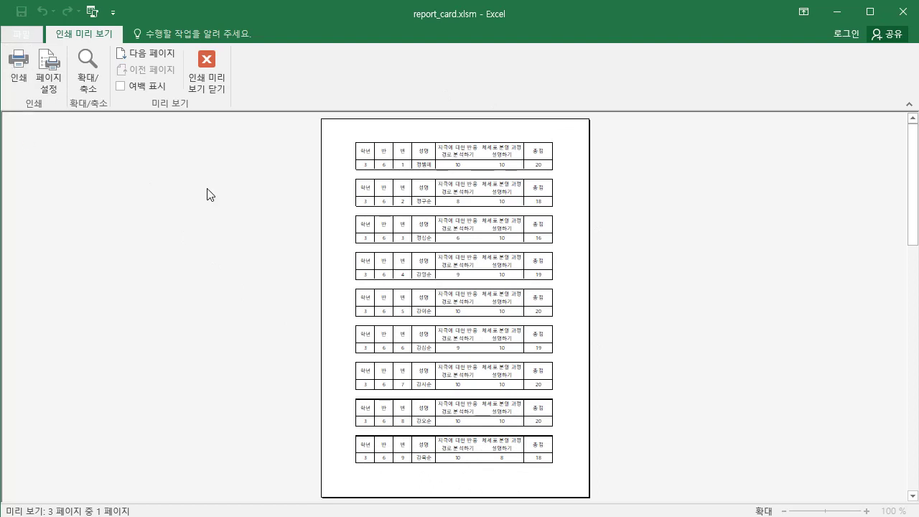
pyautogui.click(208, 66)
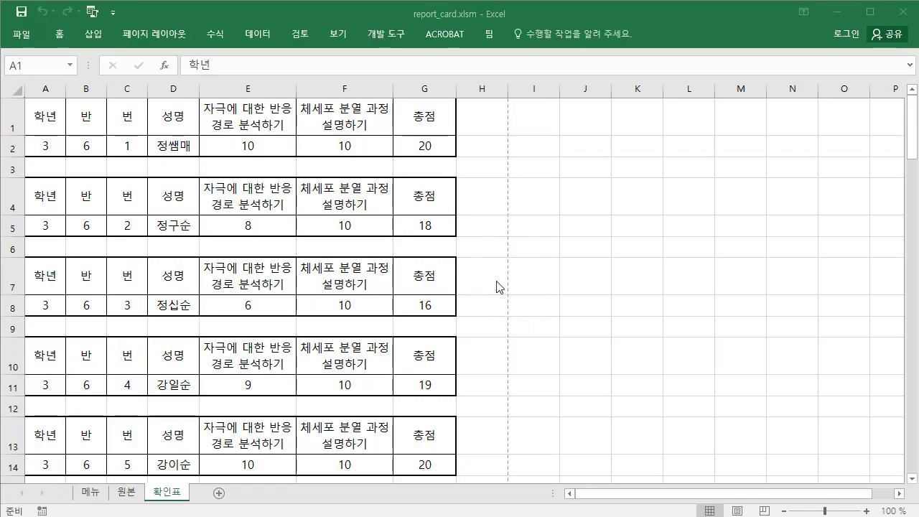